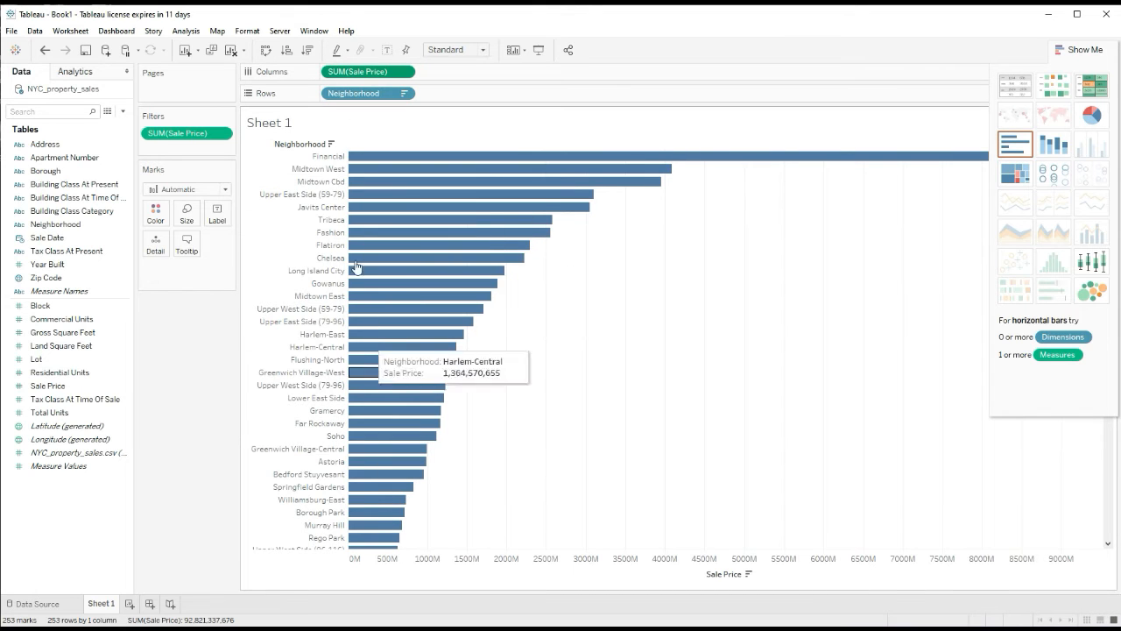
Filter the summed sale price by a range of values with a minimum of 4,043,259,861, and lower the applied minimum to 1,244,896,880.
click(405, 76)
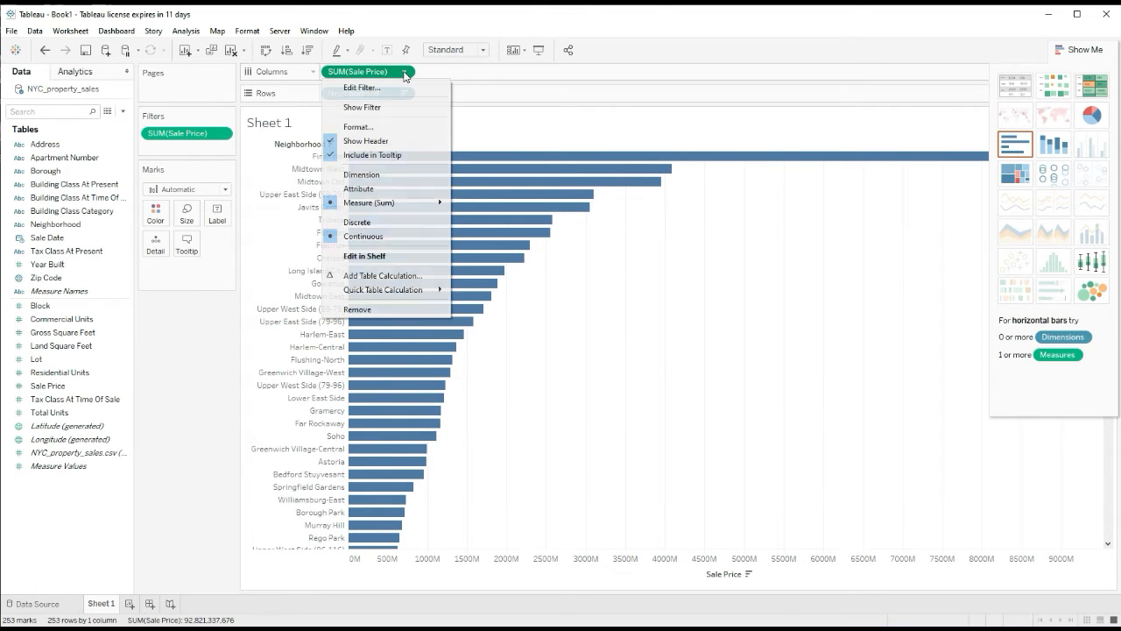
click(408, 86)
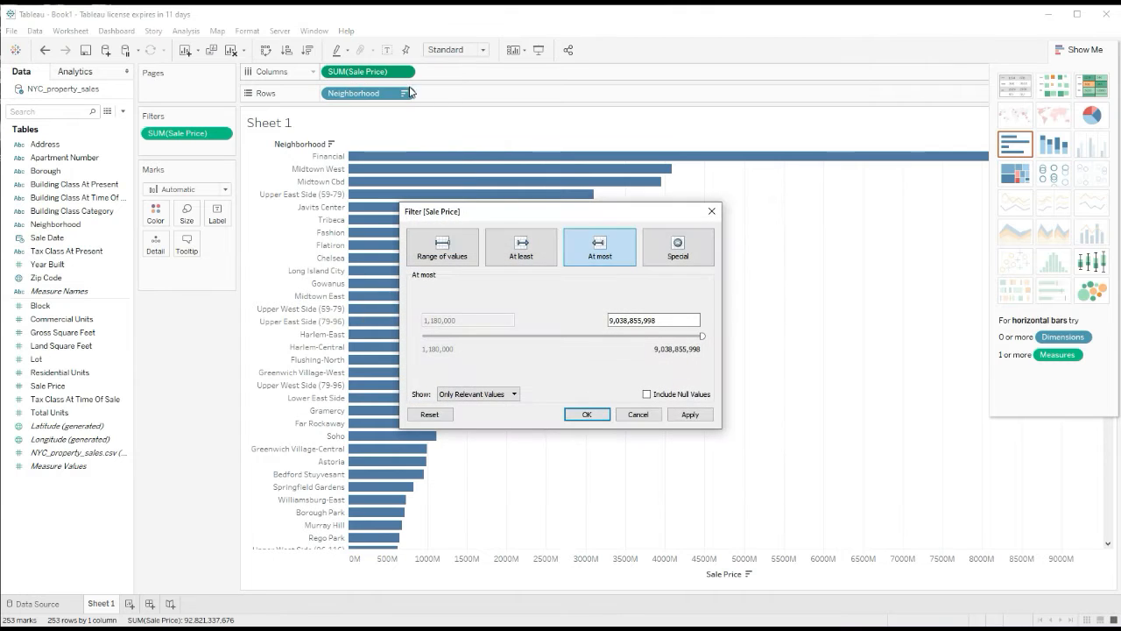
click(447, 245)
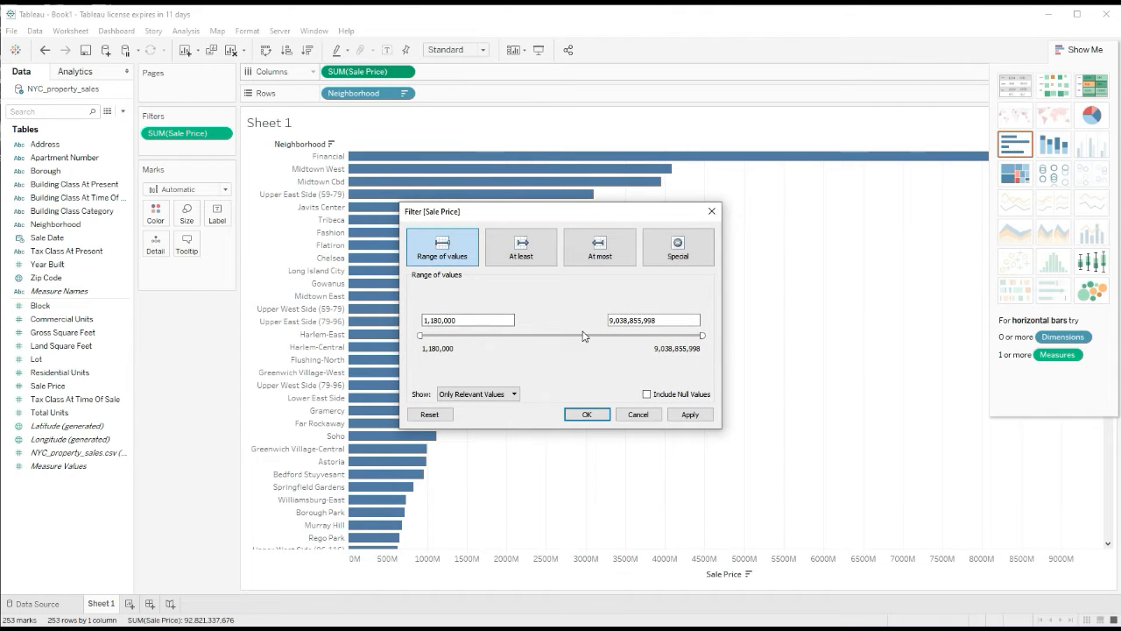
drag(419, 336, 544, 338)
click(690, 413)
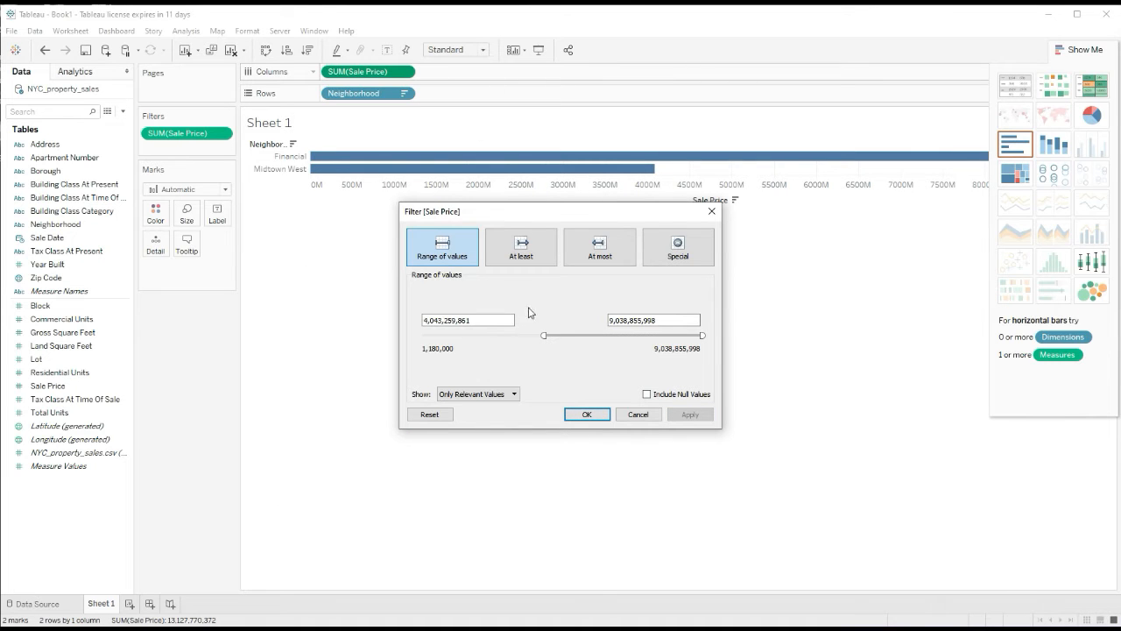
drag(549, 345, 469, 342)
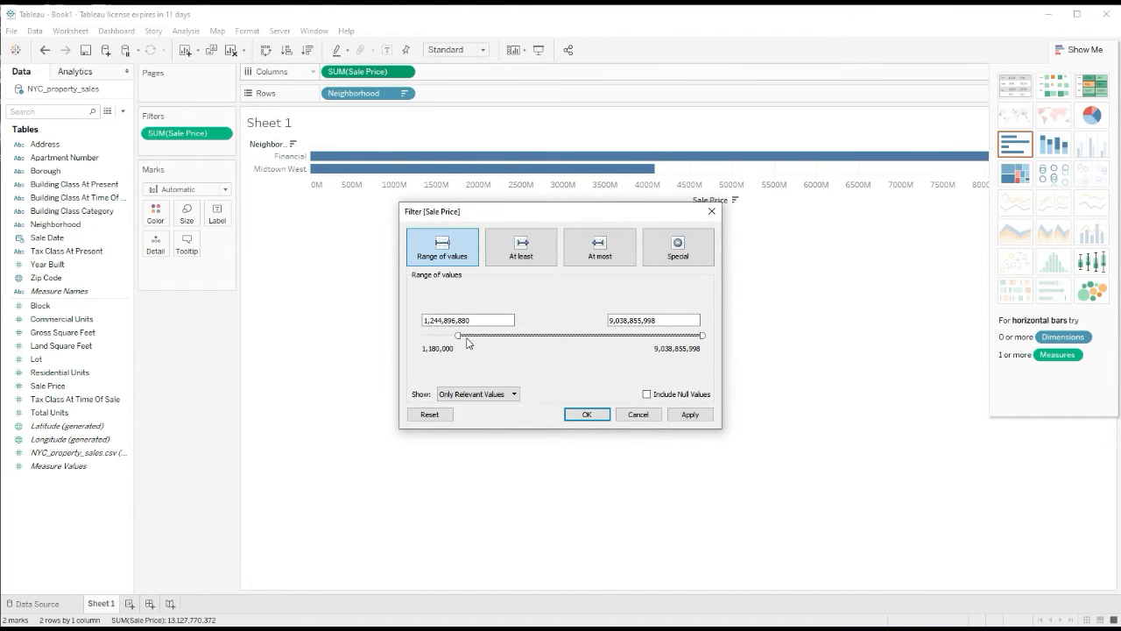
click(690, 414)
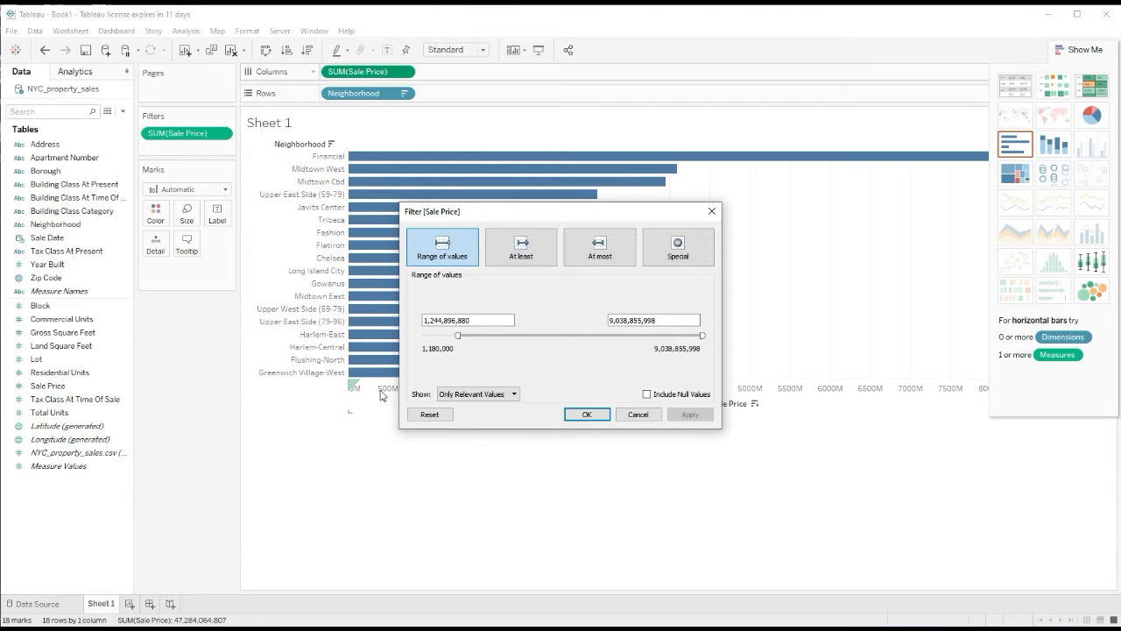
Switch the sale price filter to At least, apply minimums of 167,008,917 and 2,612,985,448, and return the minimum to 1,180,000.
click(520, 251)
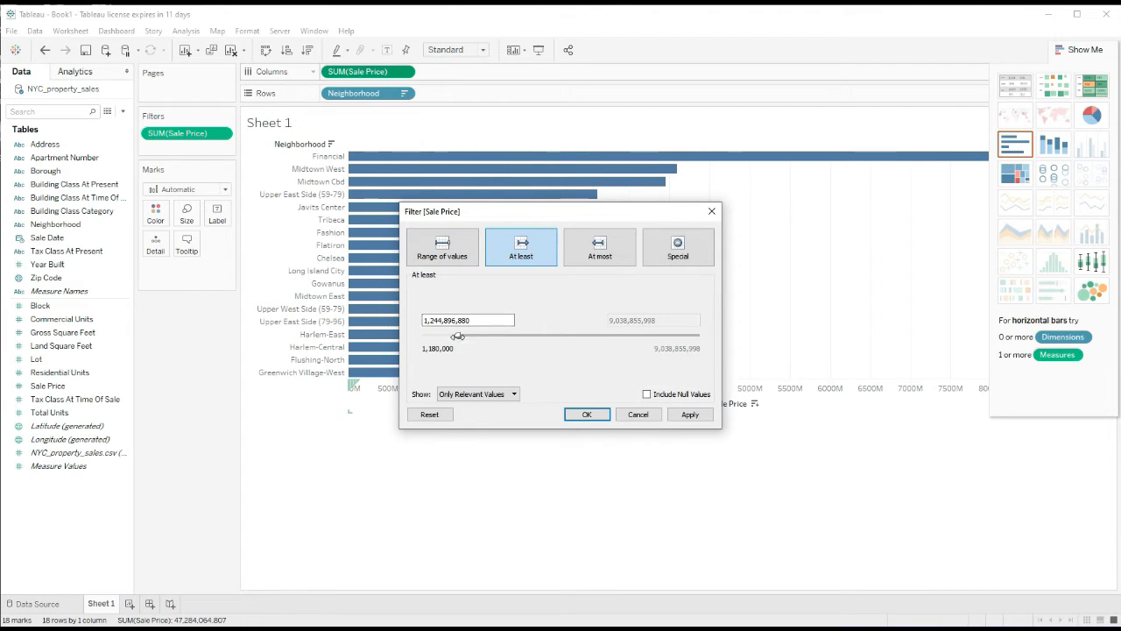
drag(458, 335, 425, 339)
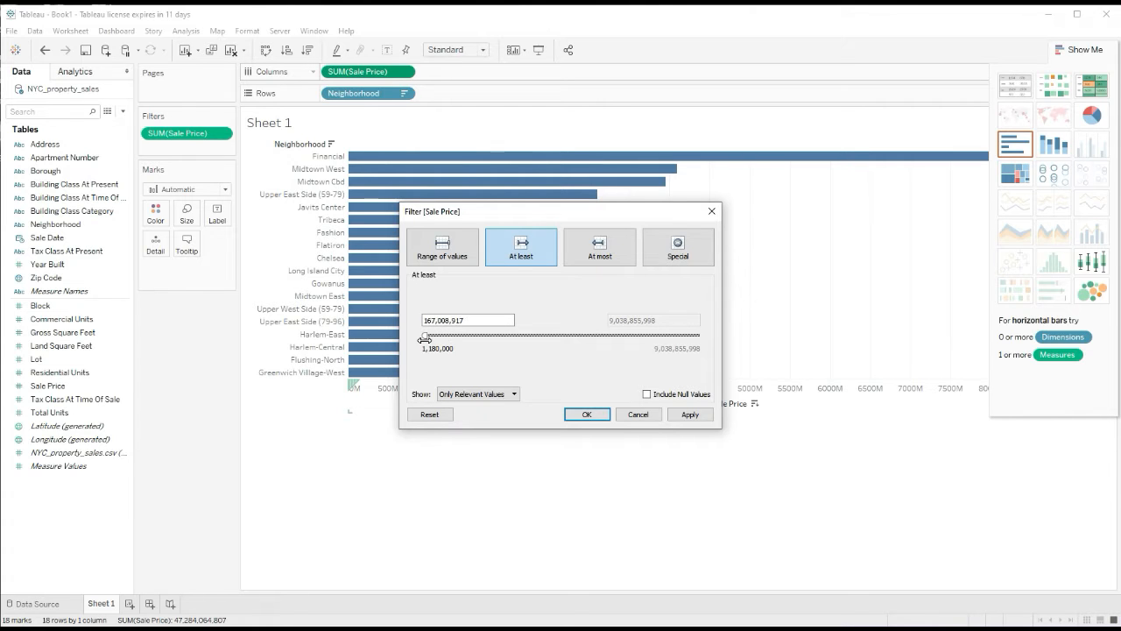
click(689, 415)
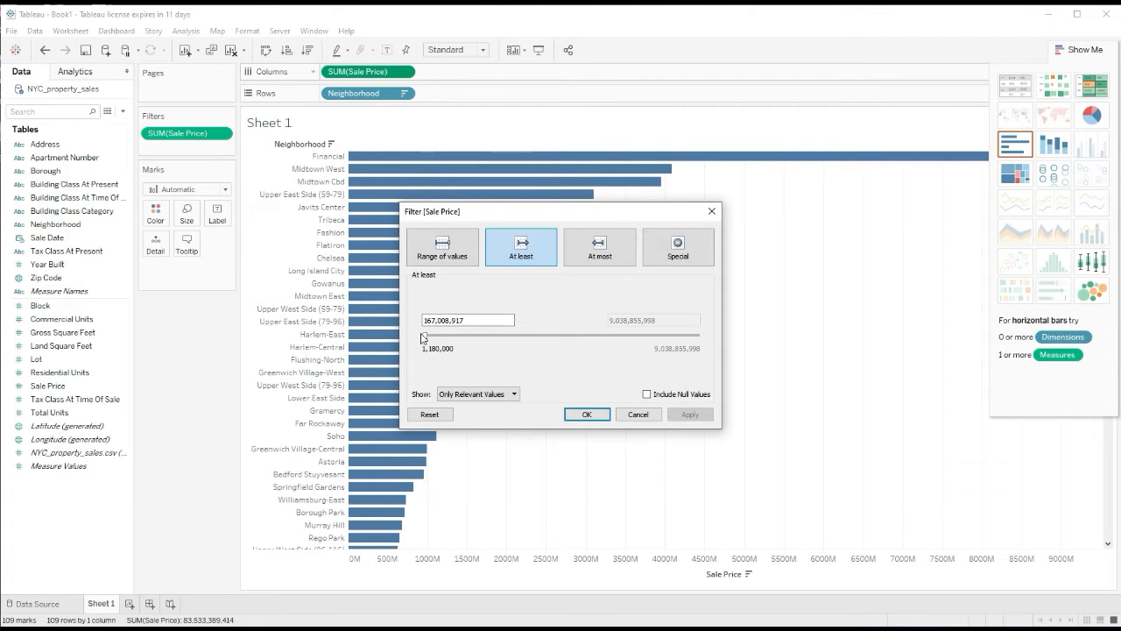
drag(421, 337, 499, 336)
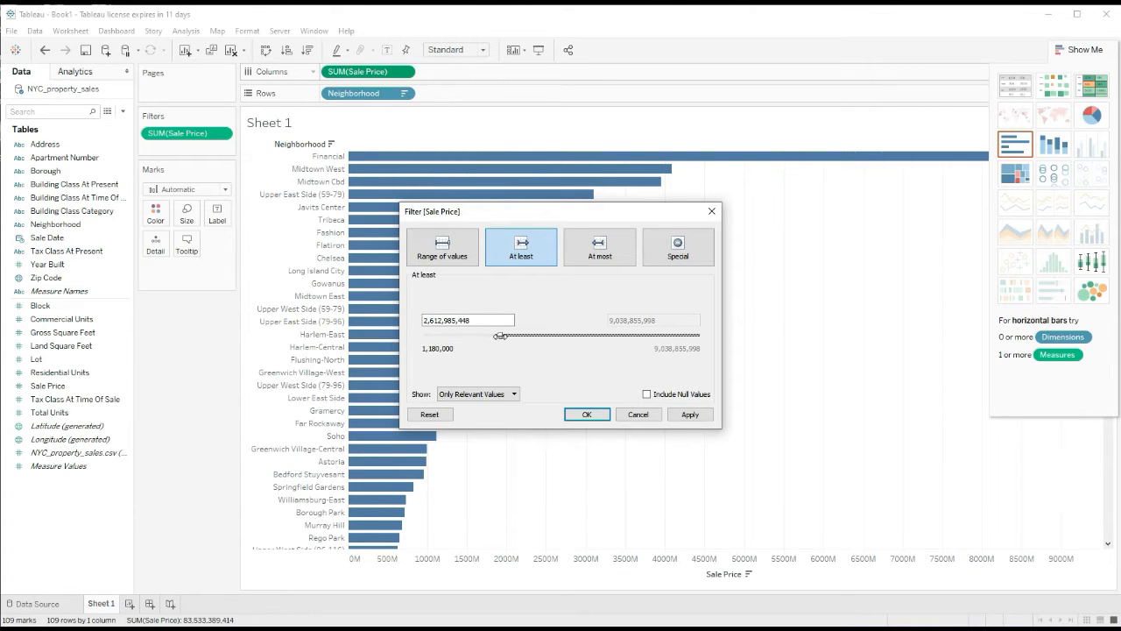
click(689, 415)
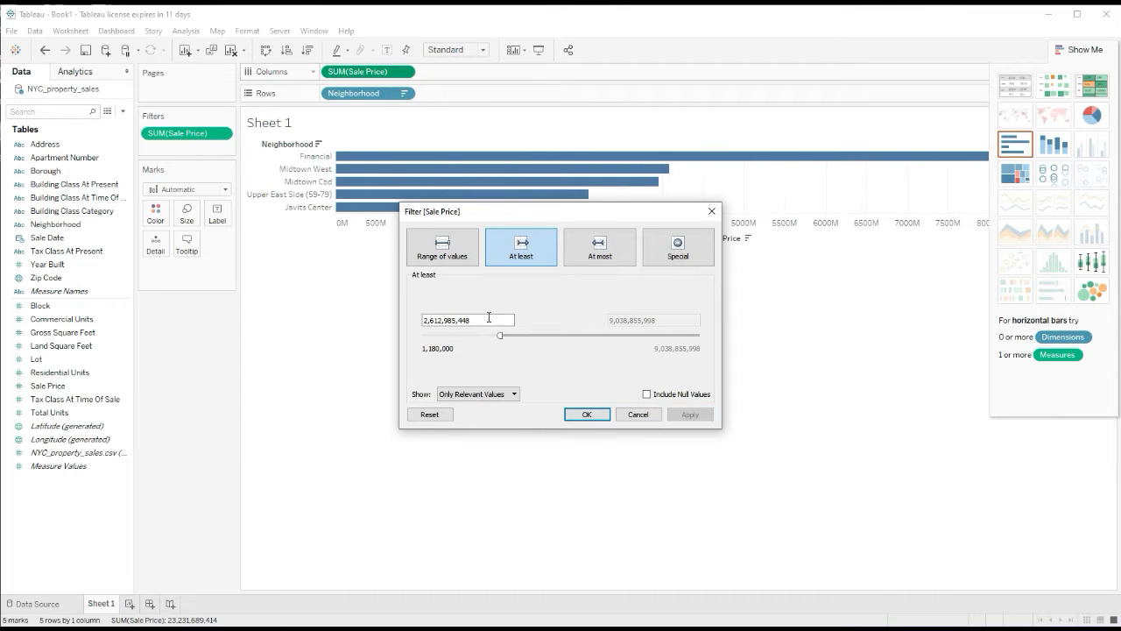
drag(499, 336, 420, 337)
Switch the sale price filter to At most and apply maximums of 4,520,017,999, 1,866,755,320 and 705,952,898 in turn.
click(600, 248)
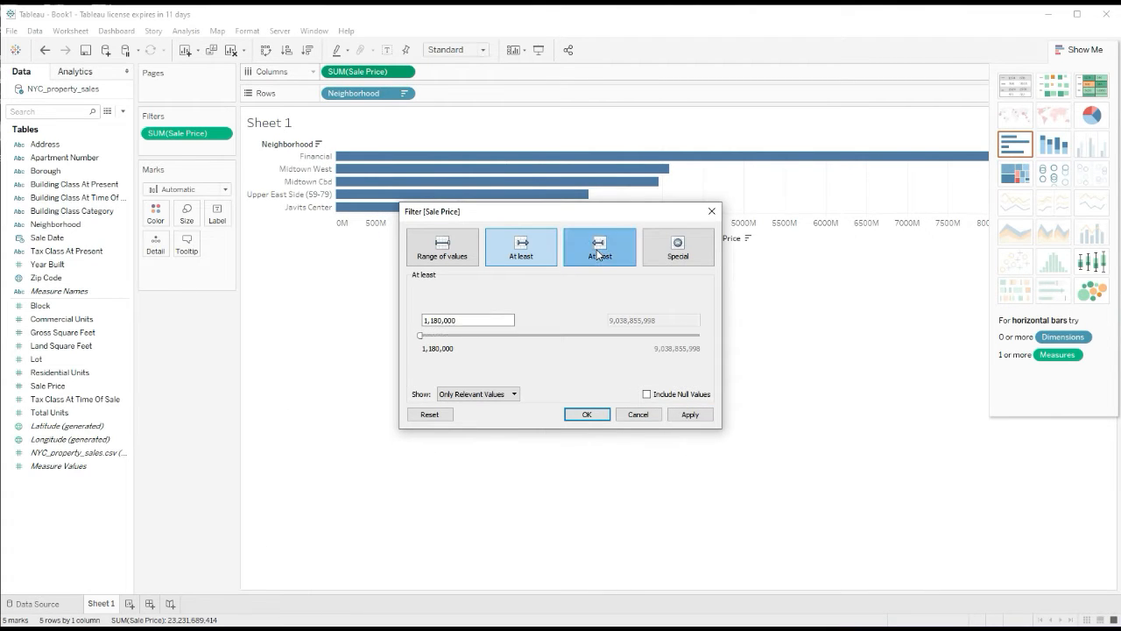
drag(702, 334, 563, 336)
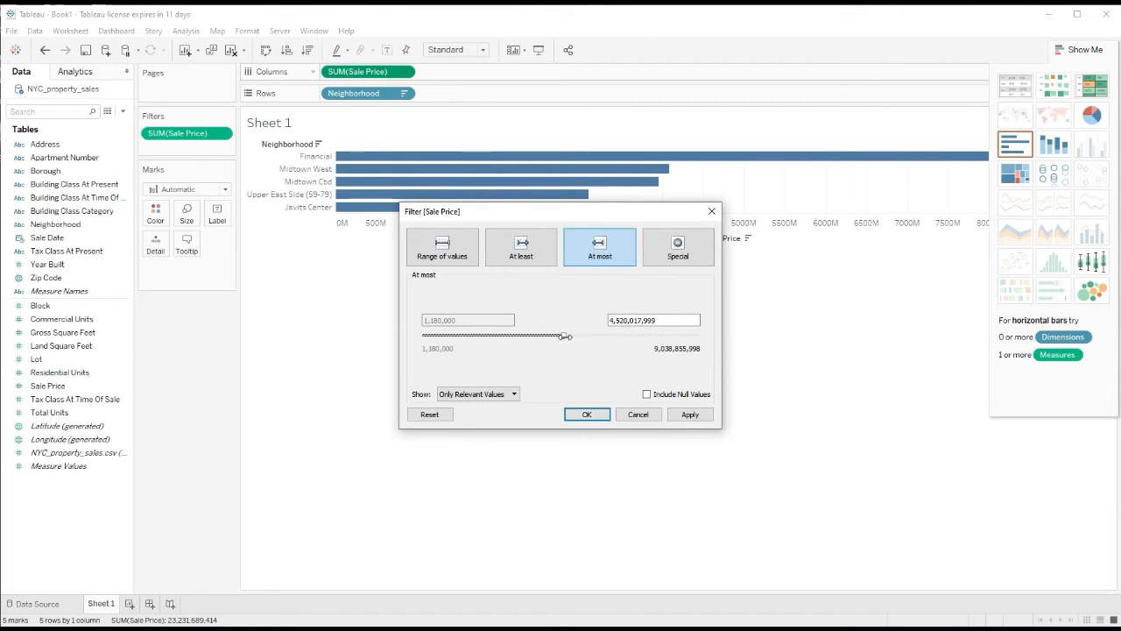
click(690, 415)
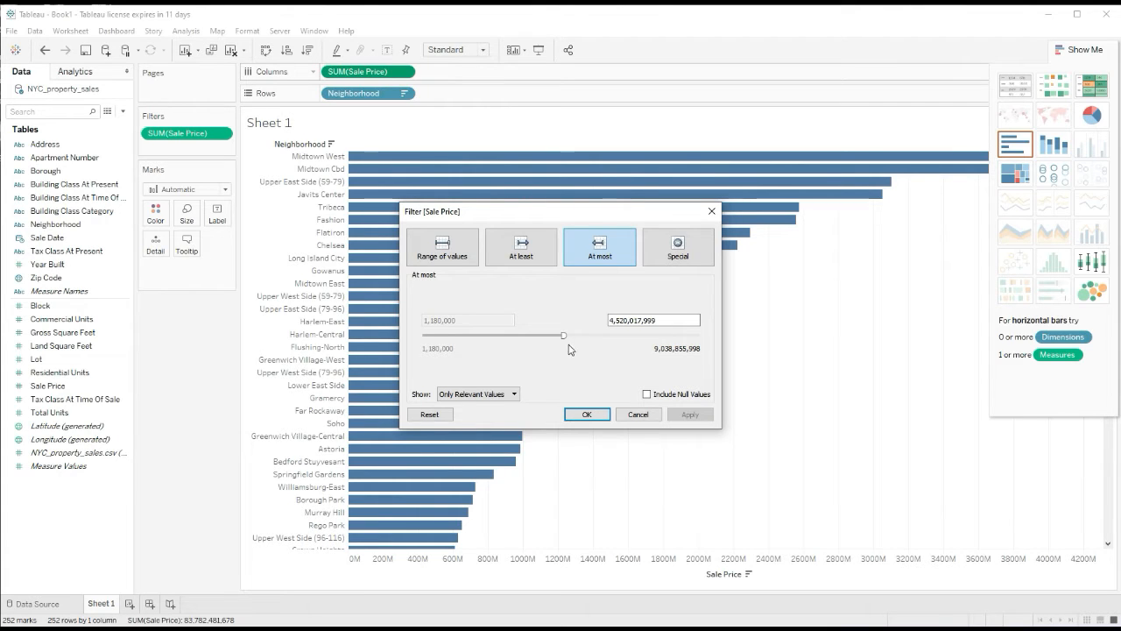
drag(563, 336, 482, 336)
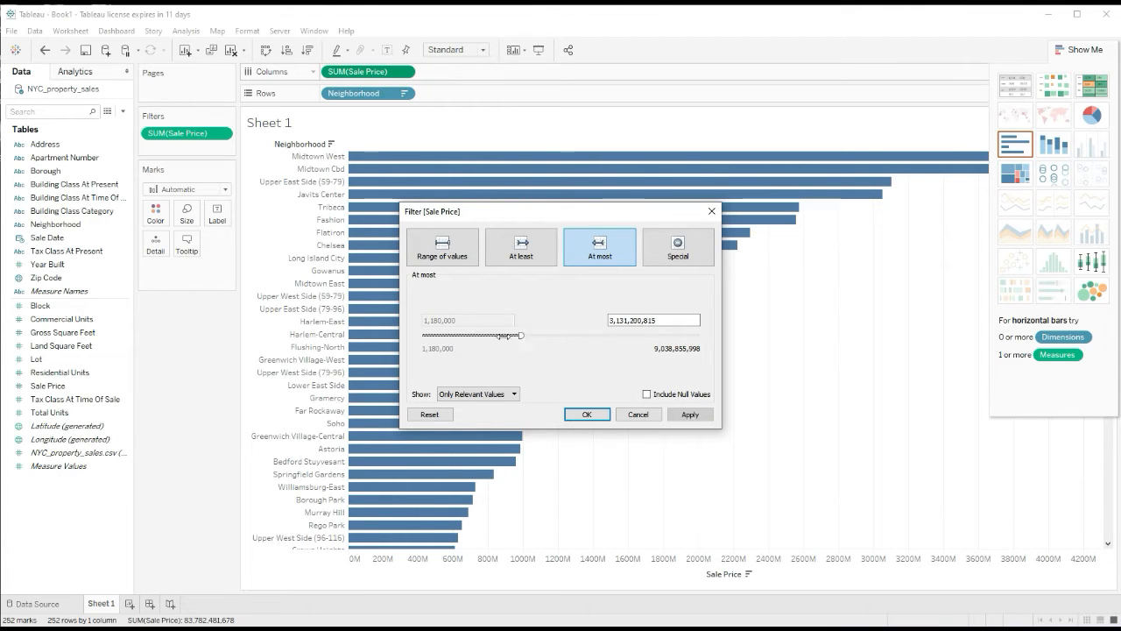
click(691, 415)
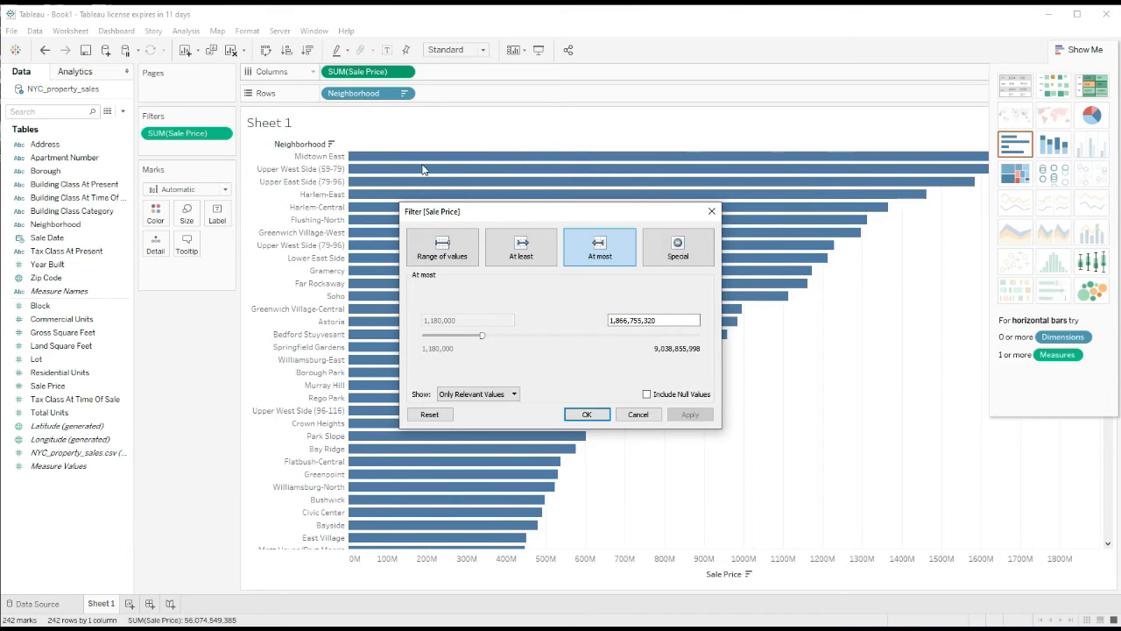
drag(481, 335, 446, 335)
click(690, 415)
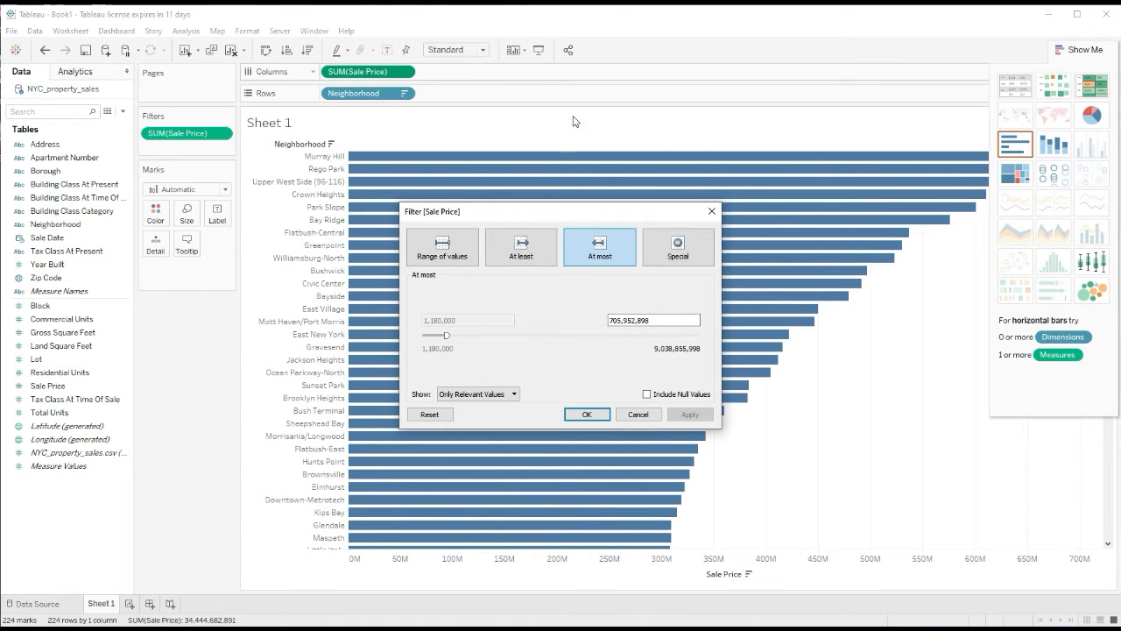
Examine the Special filter options for null, non-null and all values, and close the filter settings without applying.
drag(446, 334, 702, 336)
click(692, 256)
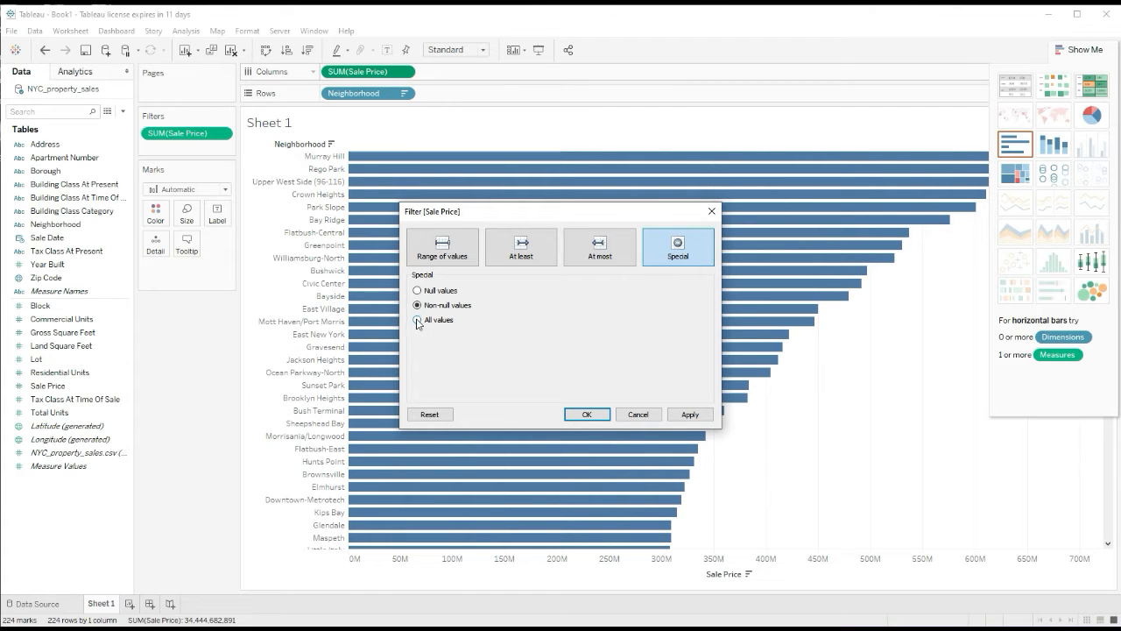
click(712, 211)
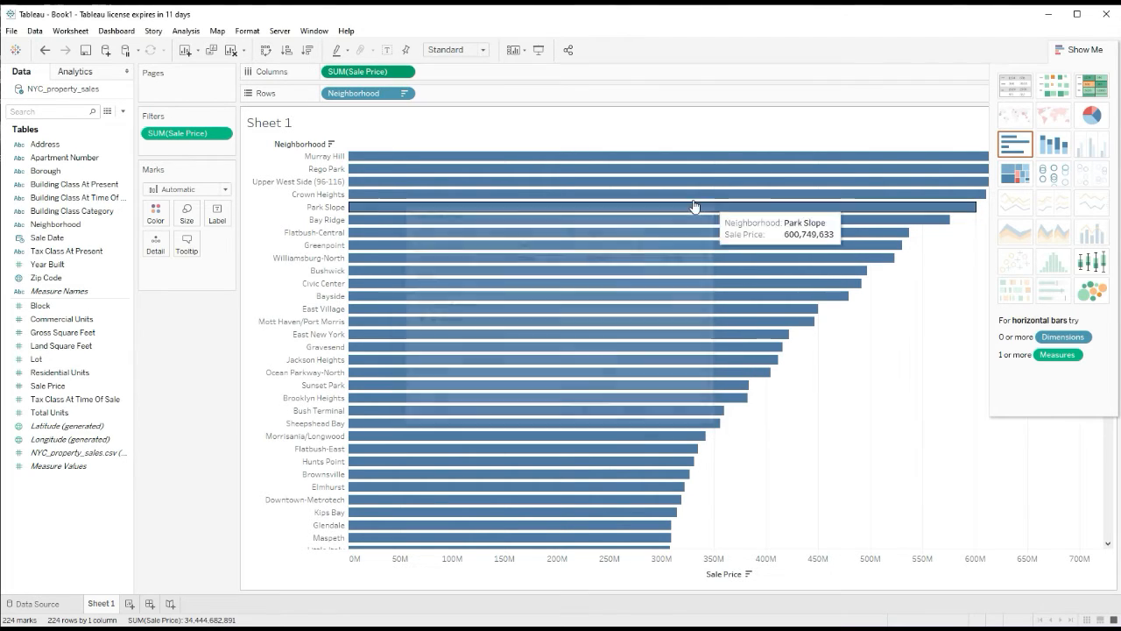
Restore the sale price filter to the full range of values from 1,180,000 to 9,038,855,998 and apply it.
click(406, 72)
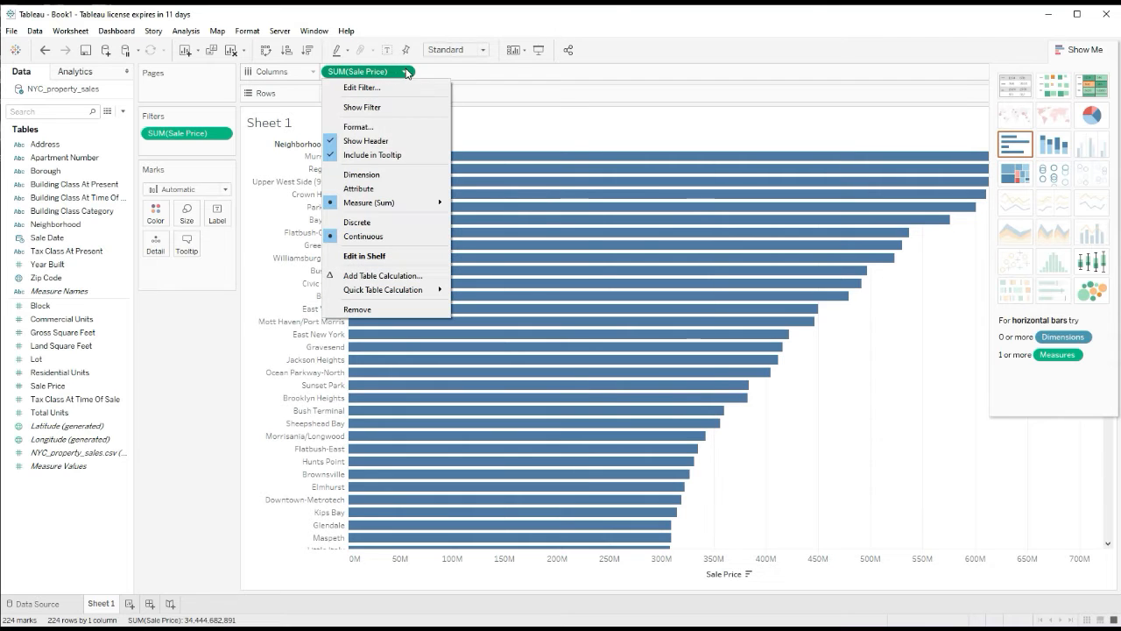
click(386, 87)
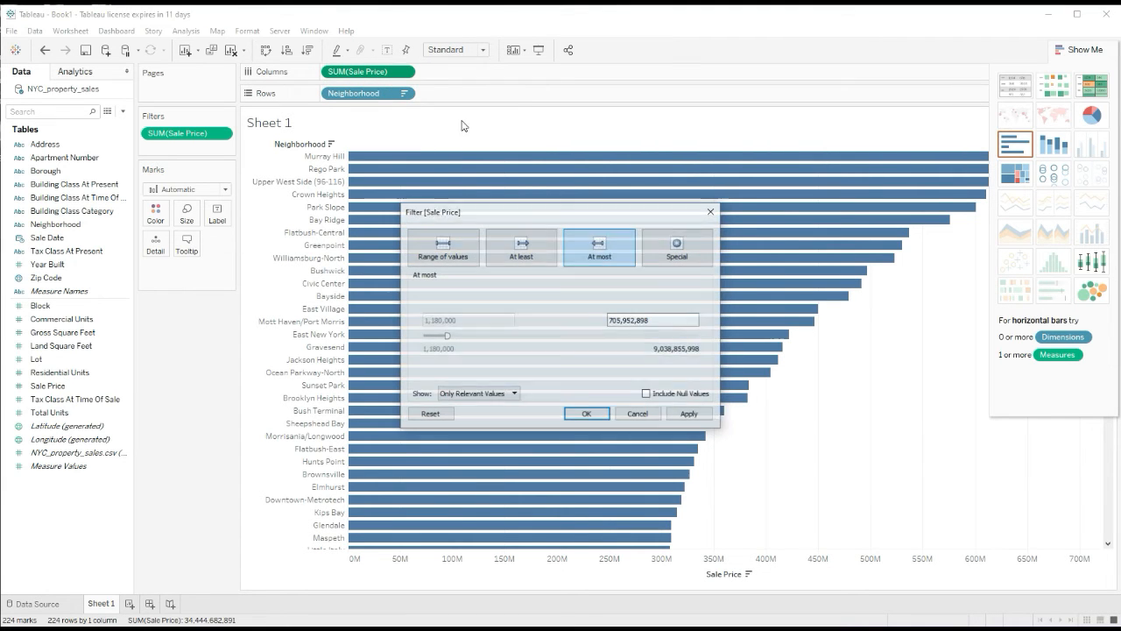
click(520, 254)
click(469, 256)
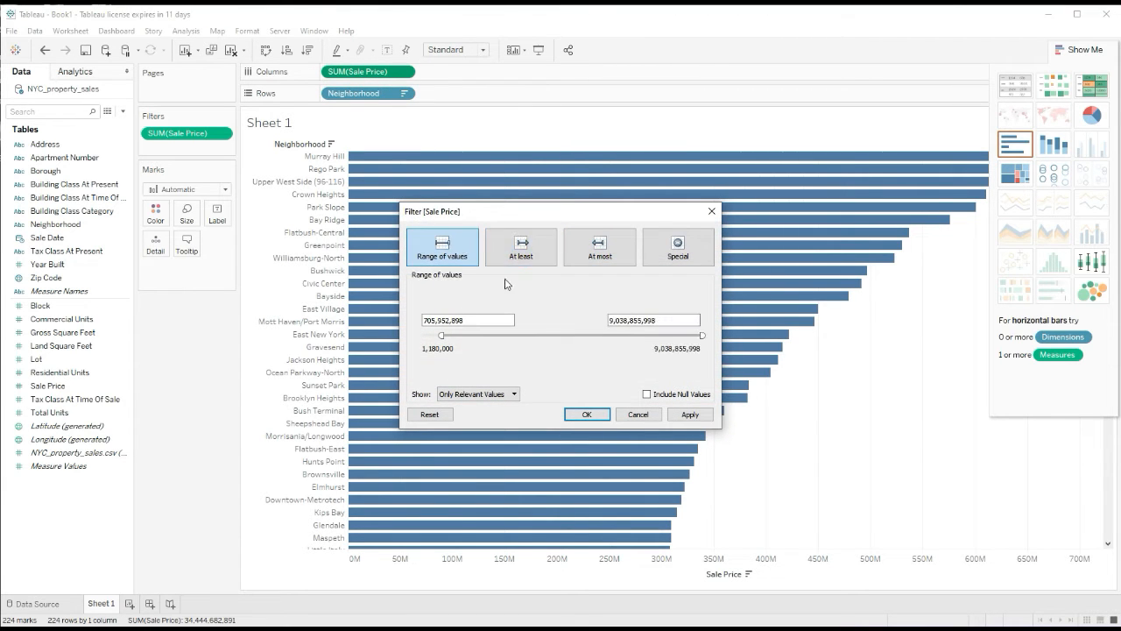
drag(442, 337, 405, 340)
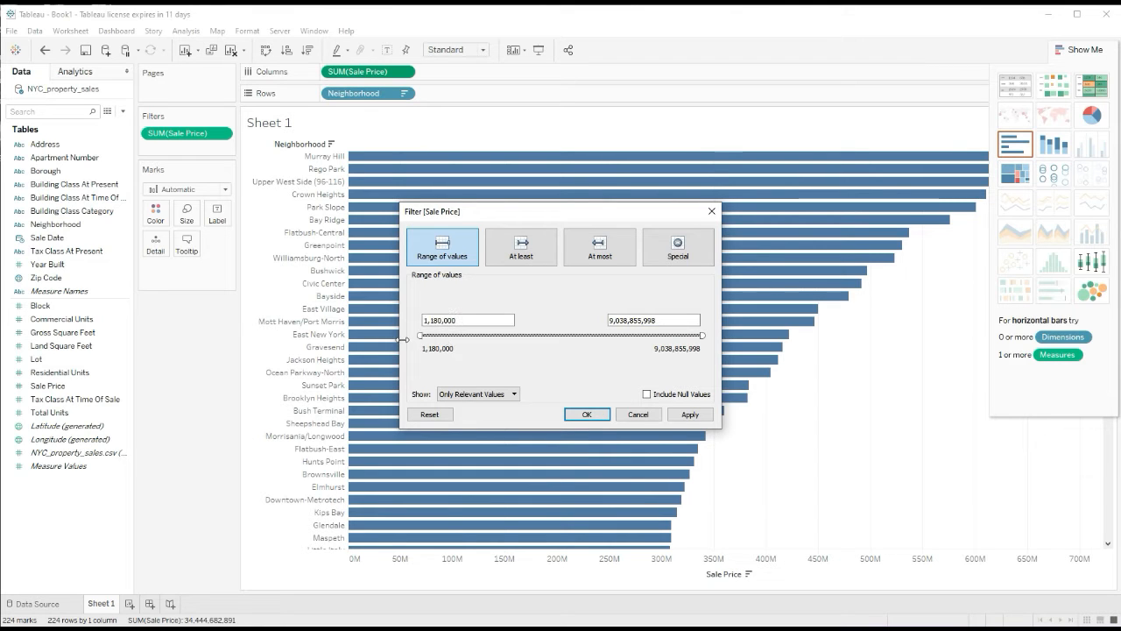
click(600, 248)
click(550, 253)
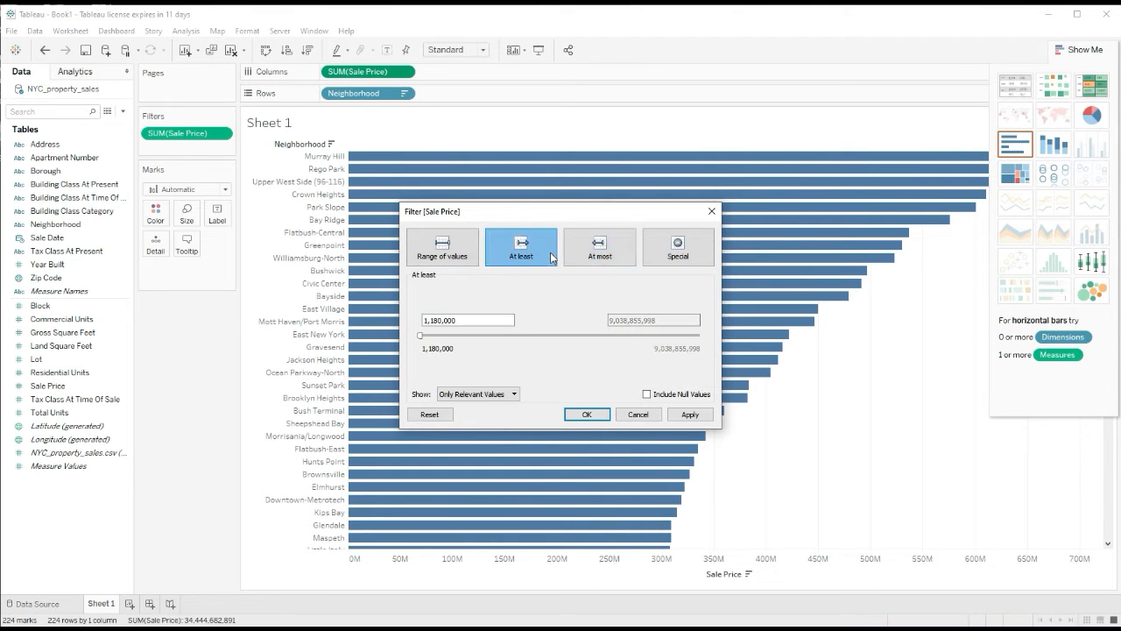
click(648, 253)
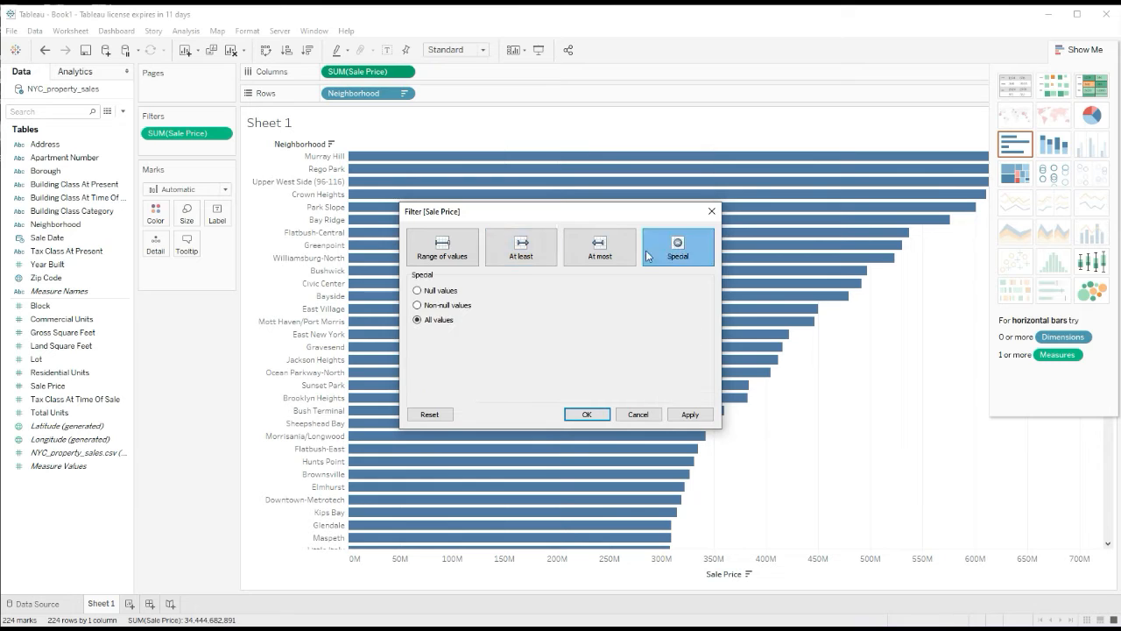
click(442, 248)
click(690, 415)
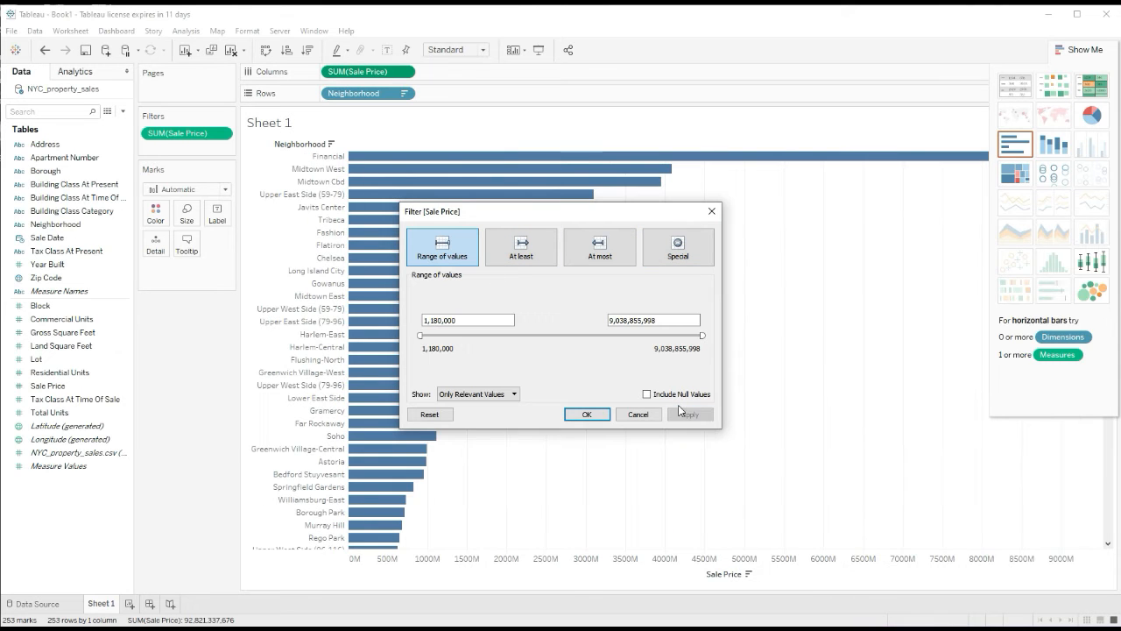
click(711, 211)
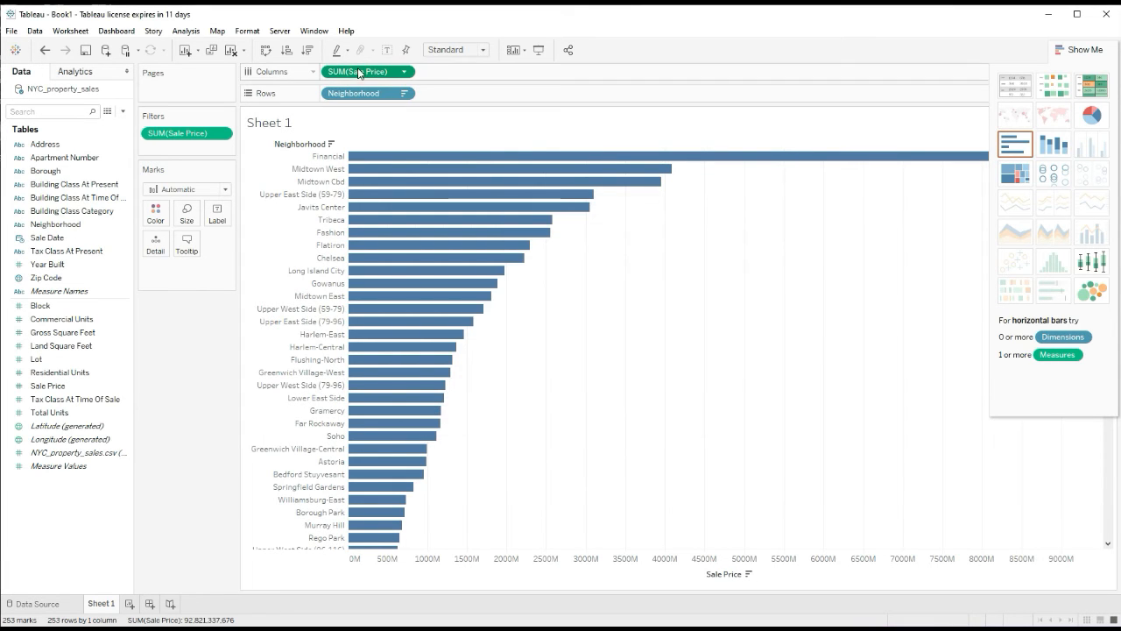
Change the sale price aggregation in the columns to Average and sort the neighborhoods in descending order.
click(404, 73)
mouse_move(438, 201)
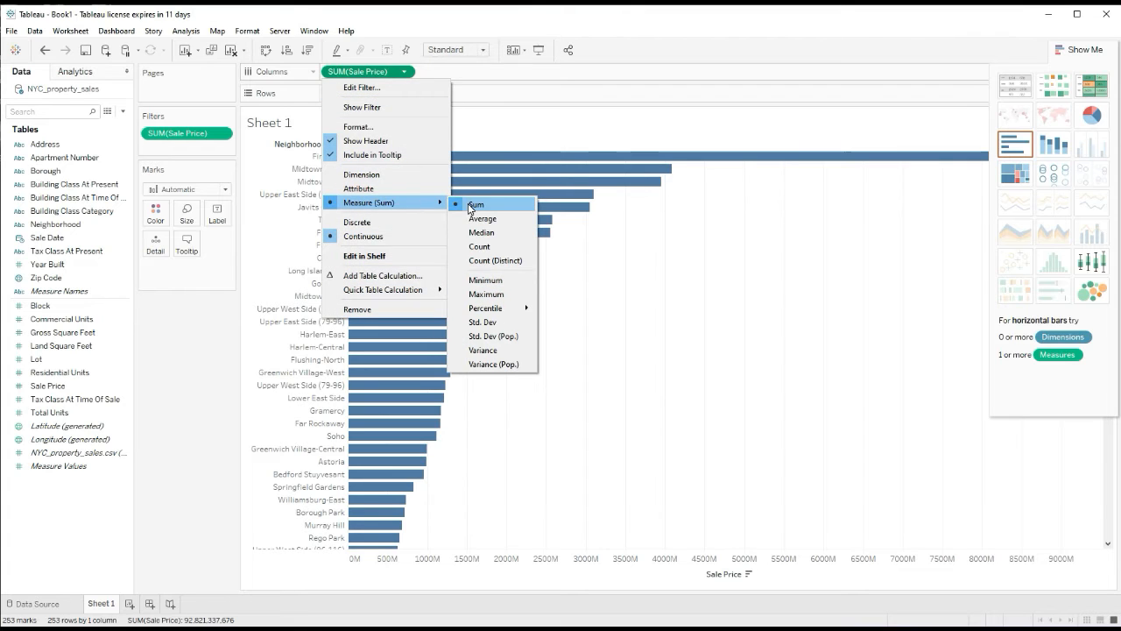
click(482, 218)
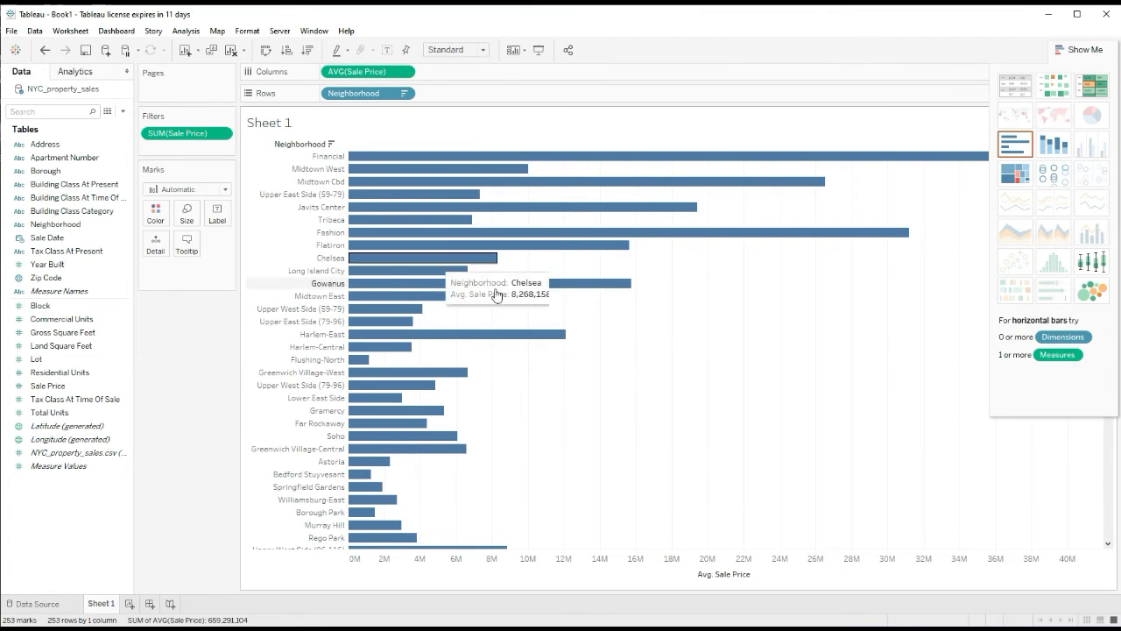
mouse_move(428, 374)
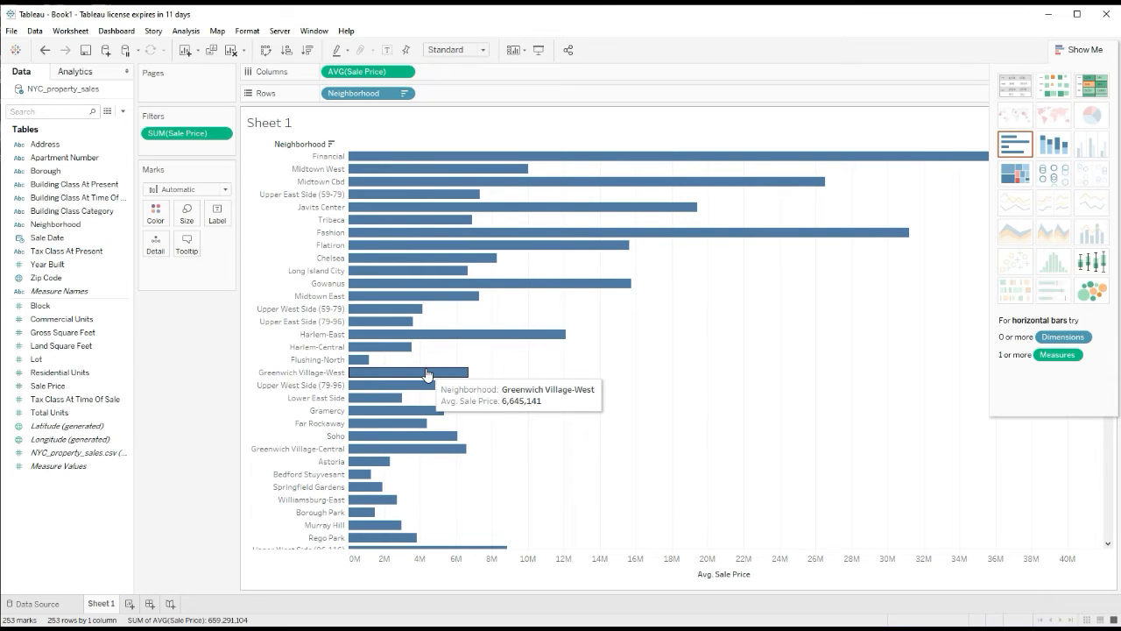
mouse_move(357, 367)
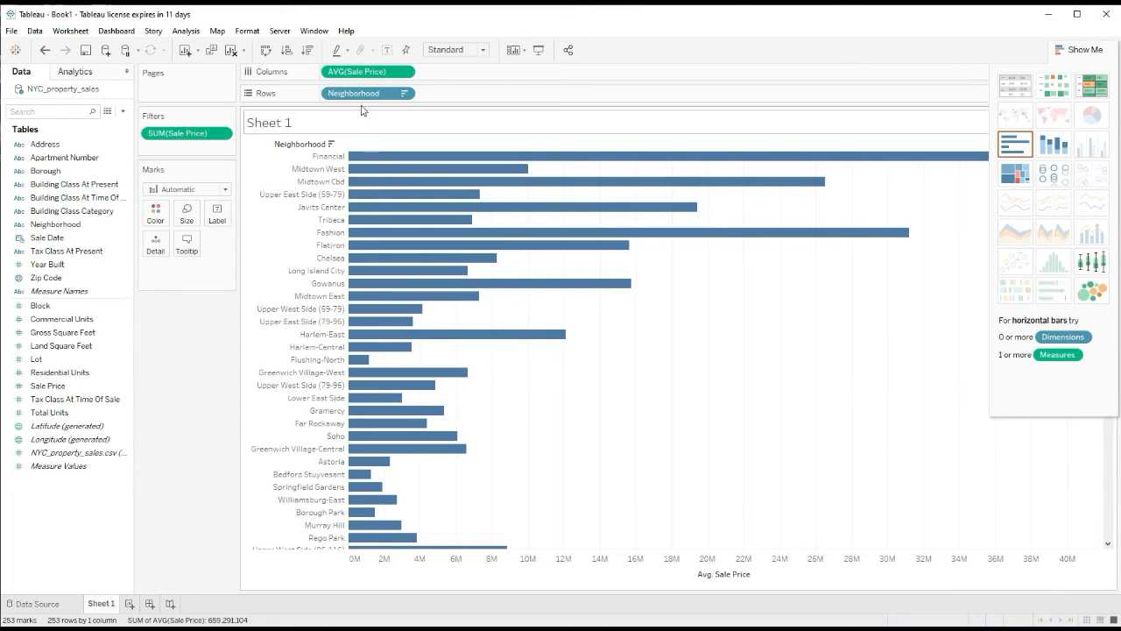
click(308, 50)
mouse_move(401, 157)
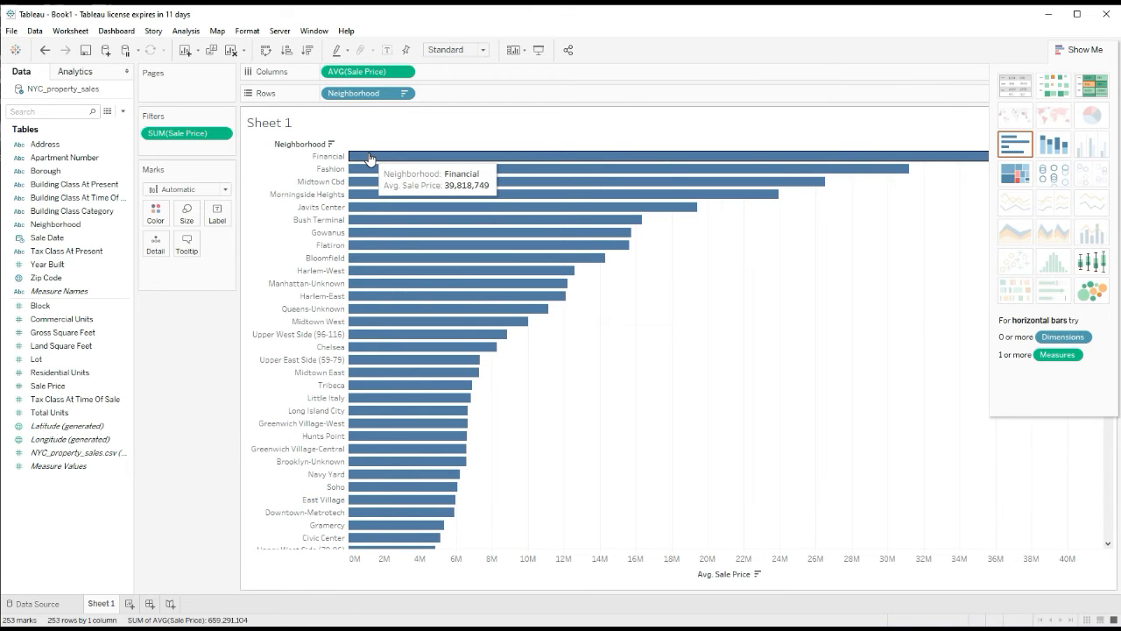
Change the sale price aggregation in the columns to Median and sort the neighborhoods descending by it.
click(403, 72)
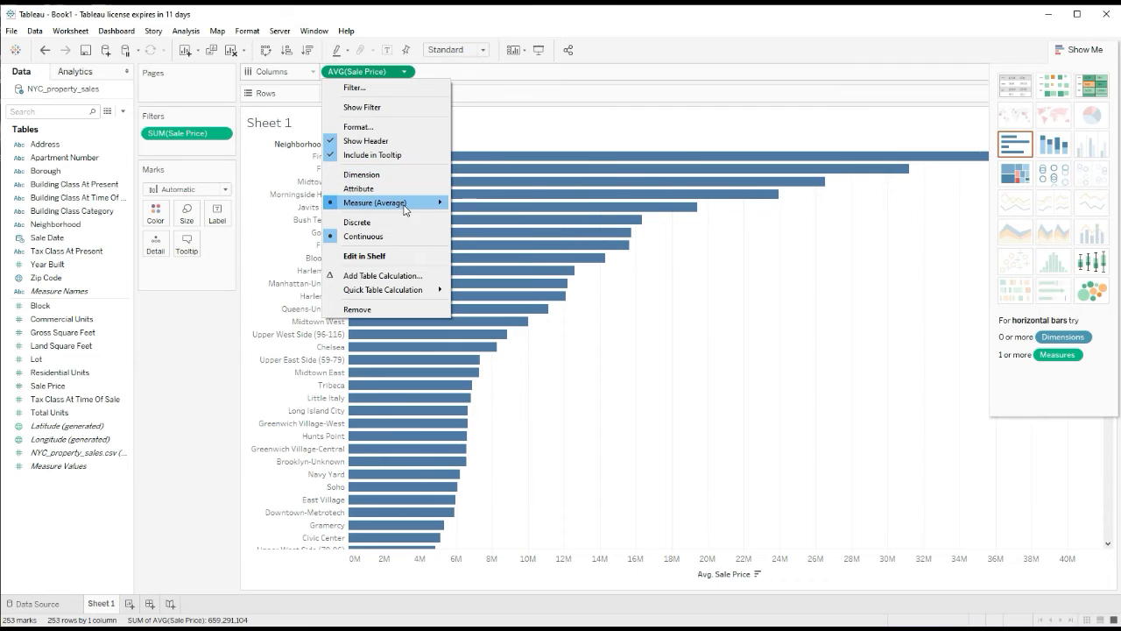
mouse_move(385, 202)
click(496, 230)
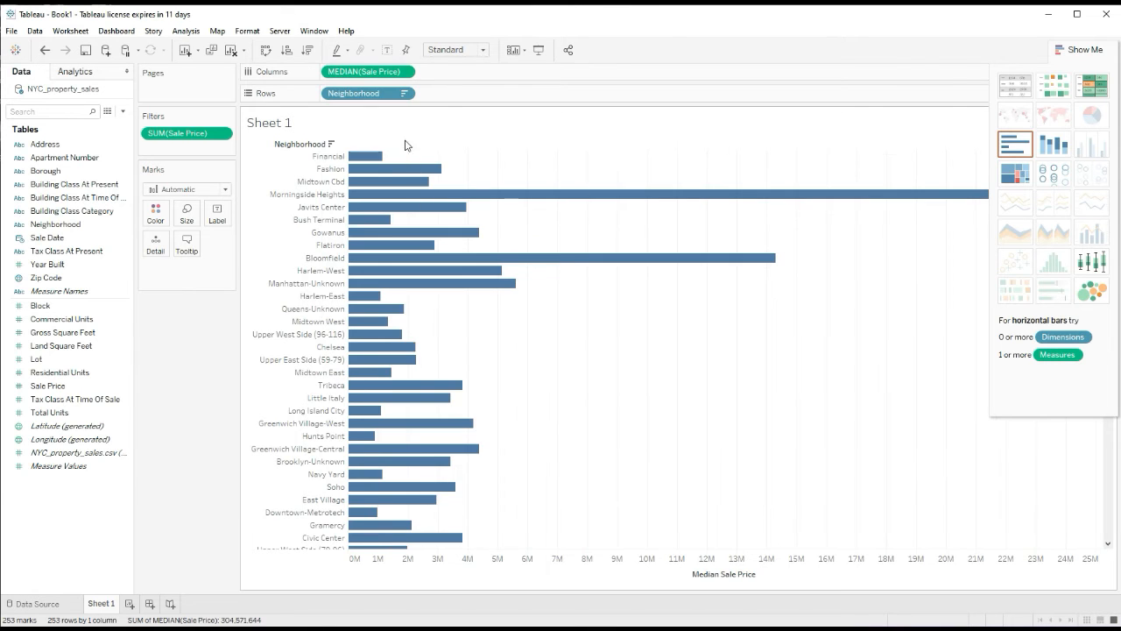
click(307, 50)
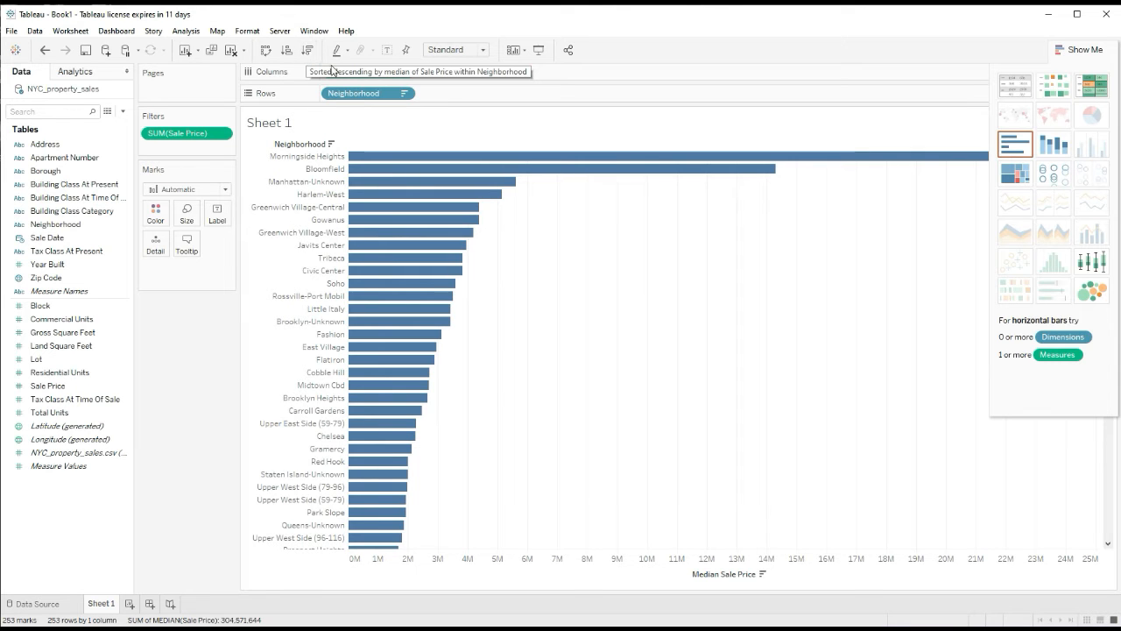
Change the sale price aggregation in the columns to Count and sort the neighborhoods descending, ascending, and descending again.
click(406, 74)
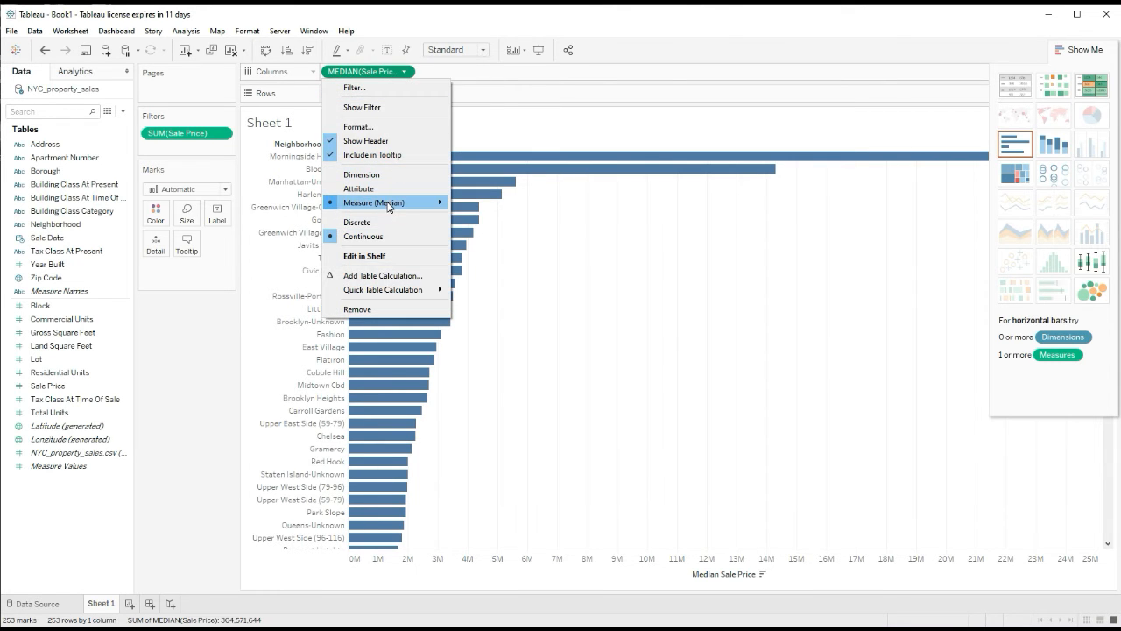
mouse_move(419, 203)
click(504, 248)
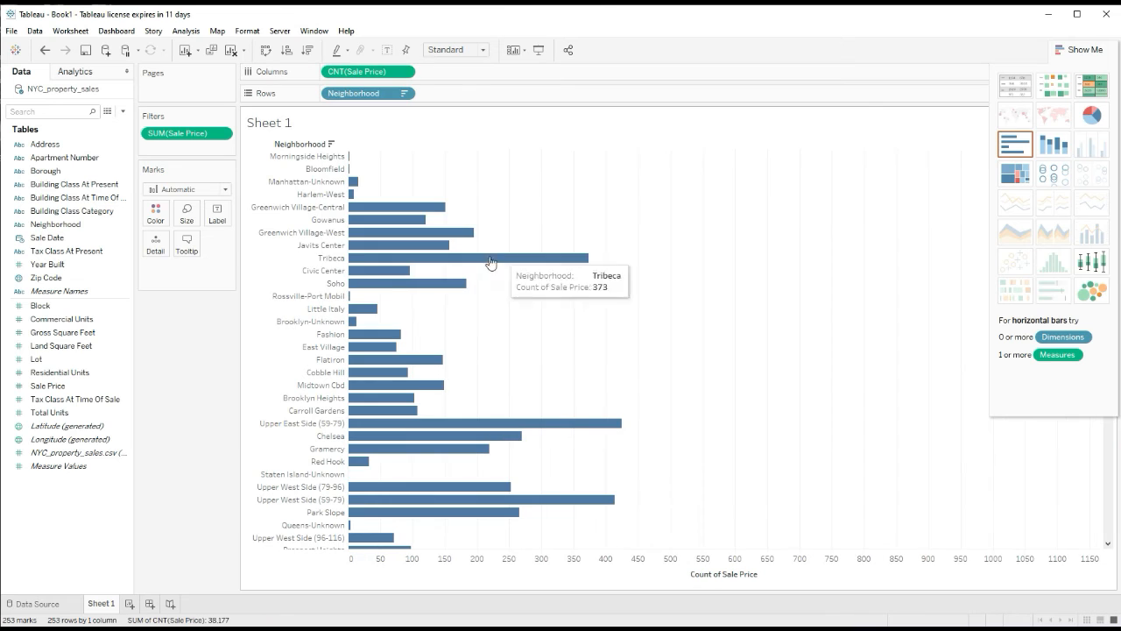
click(307, 49)
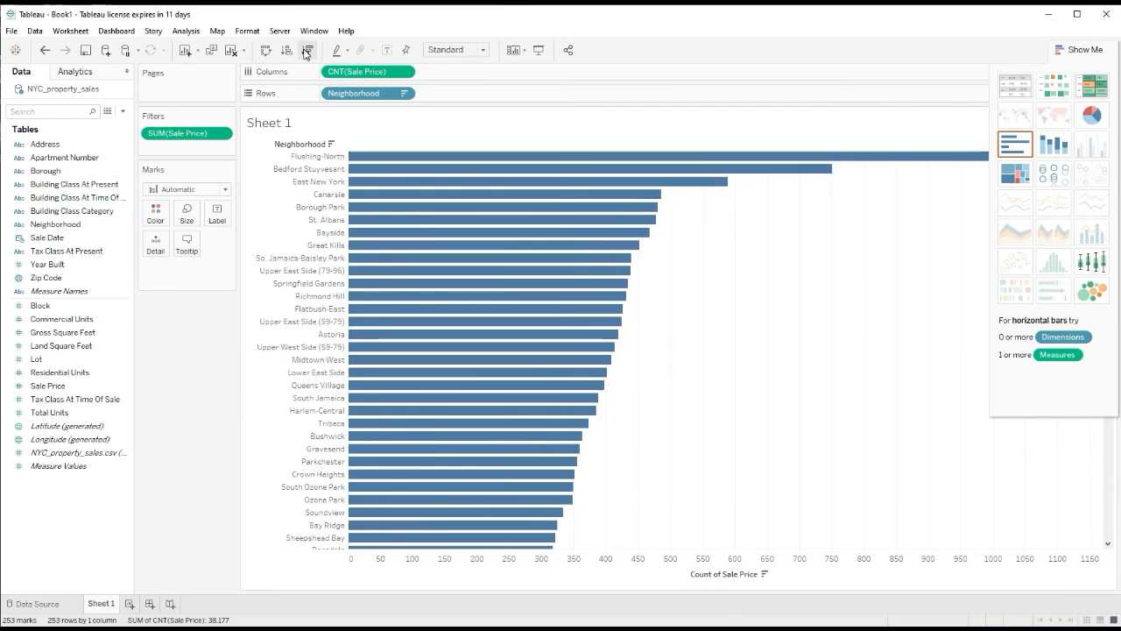
click(290, 50)
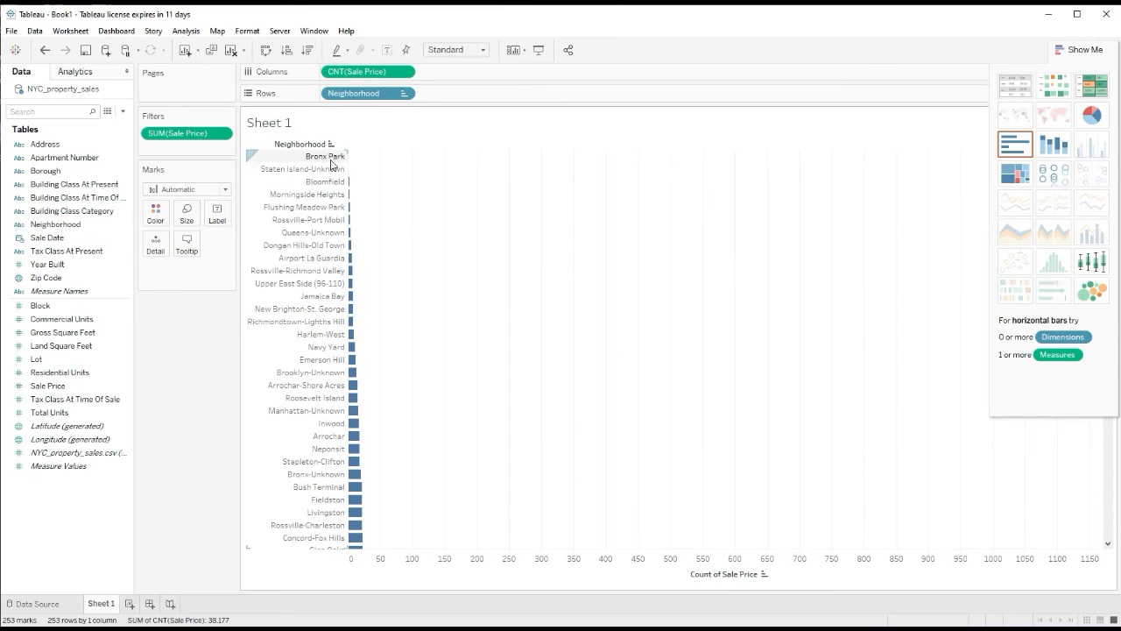
click(306, 49)
mouse_move(368, 161)
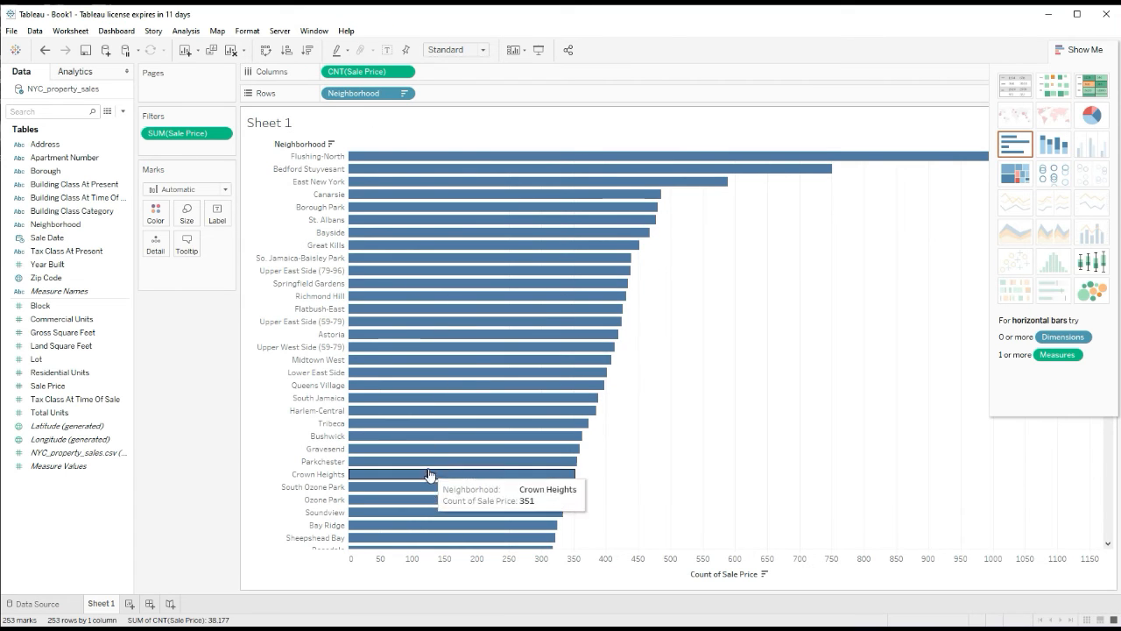
Change the sale price aggregation in the columns to Maximum and sort the neighborhoods by it in descending order.
click(405, 72)
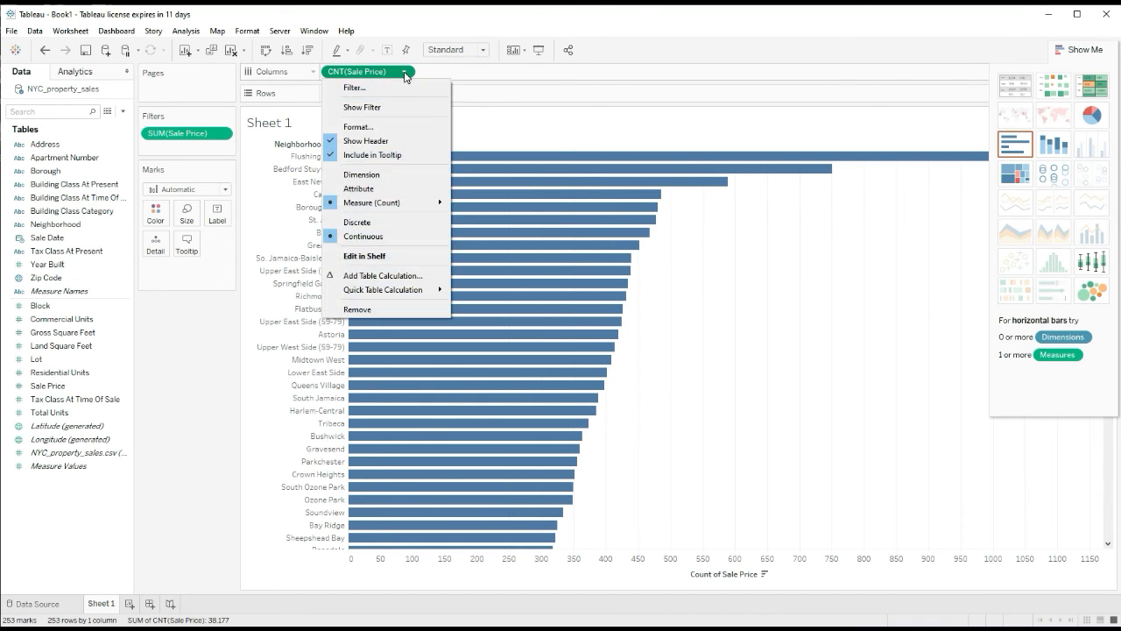
mouse_move(438, 199)
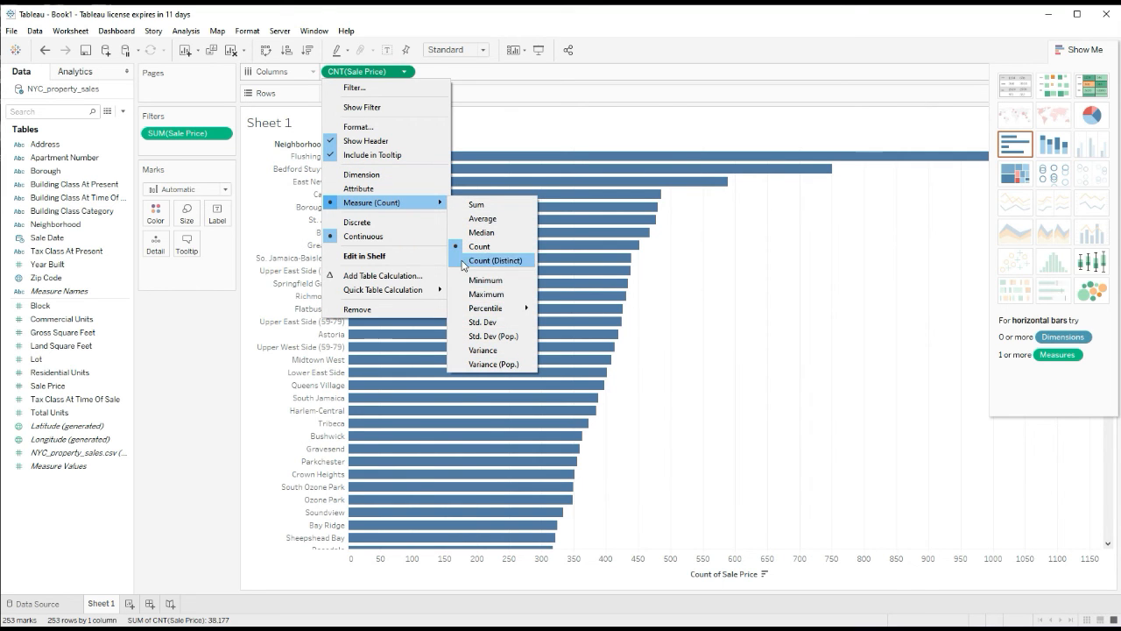
click(514, 293)
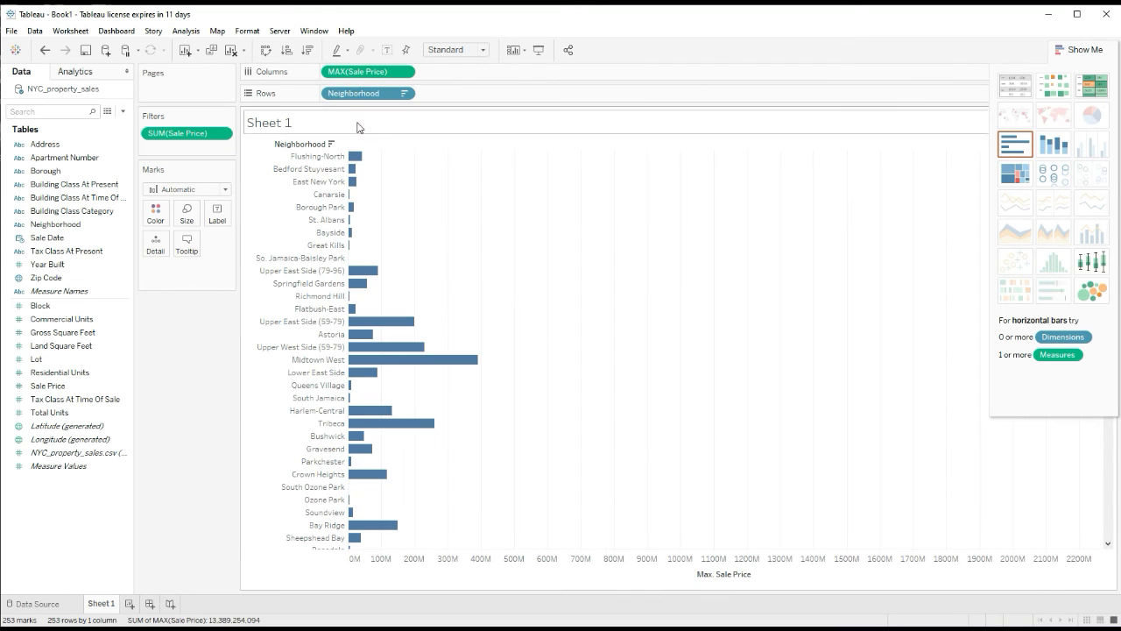
click(308, 50)
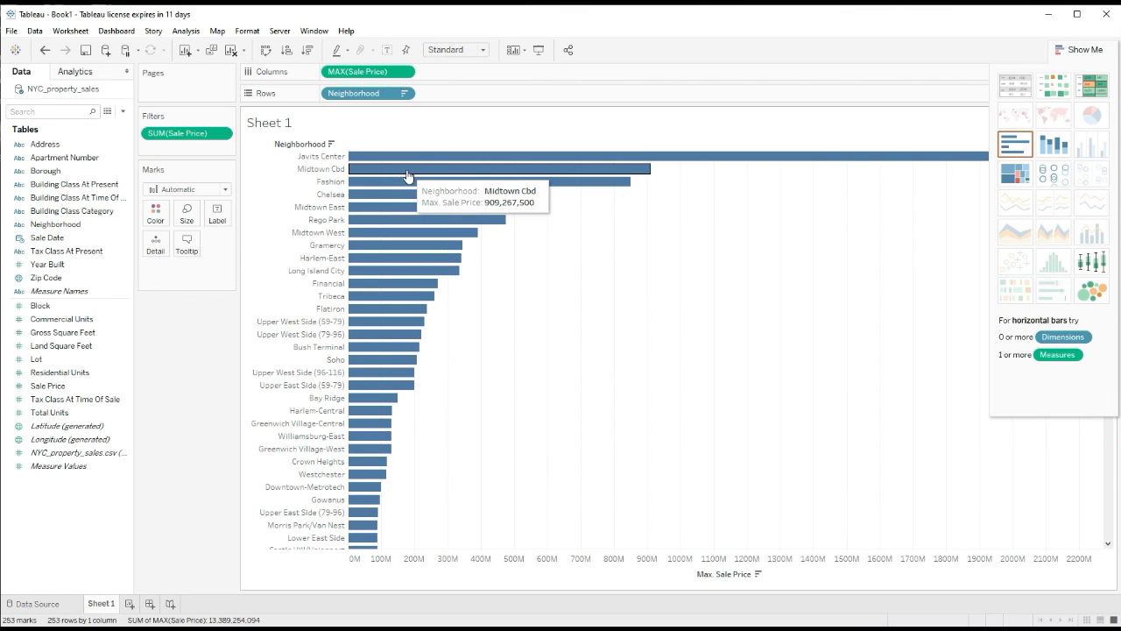
Return the sale price aggregation in the columns to Sum and sort the neighborhoods by it in descending order.
click(406, 72)
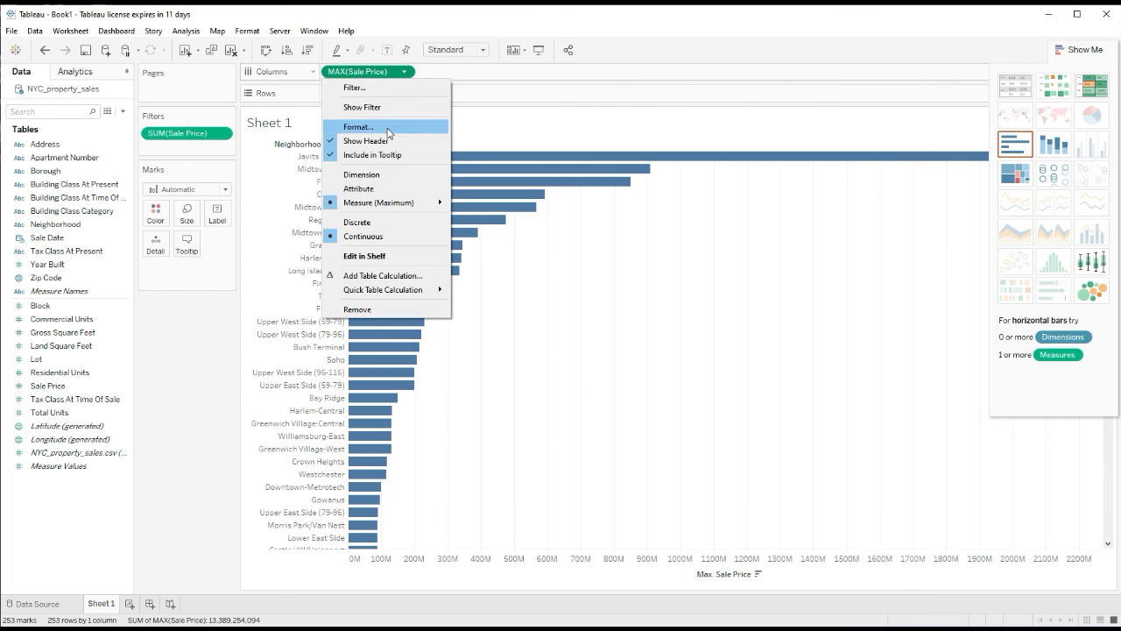
mouse_move(385, 204)
click(481, 206)
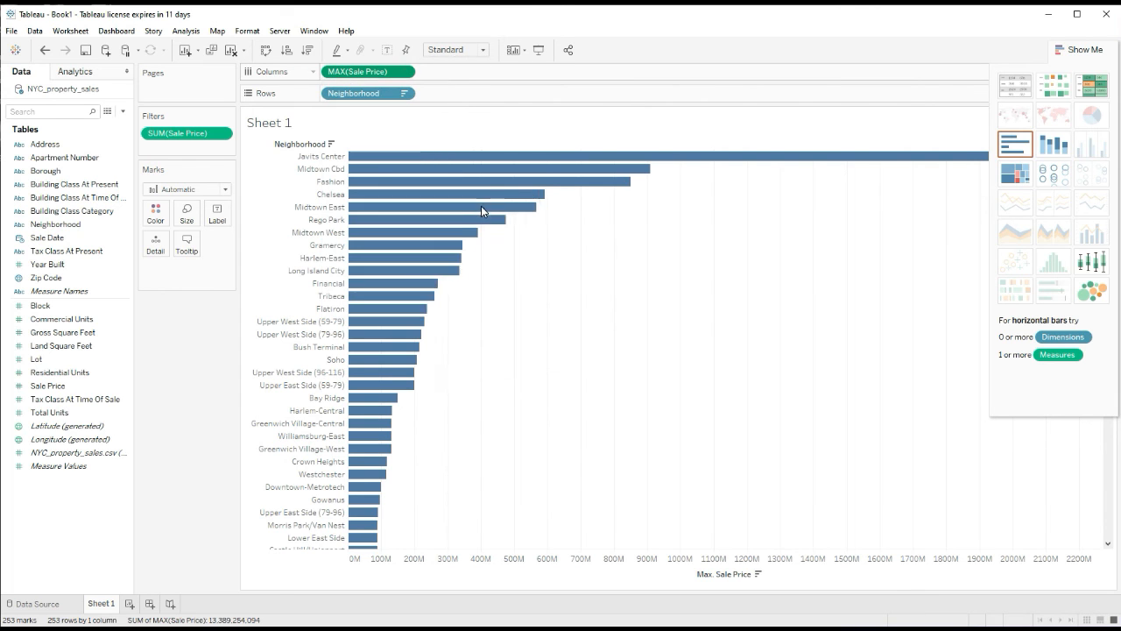
click(309, 50)
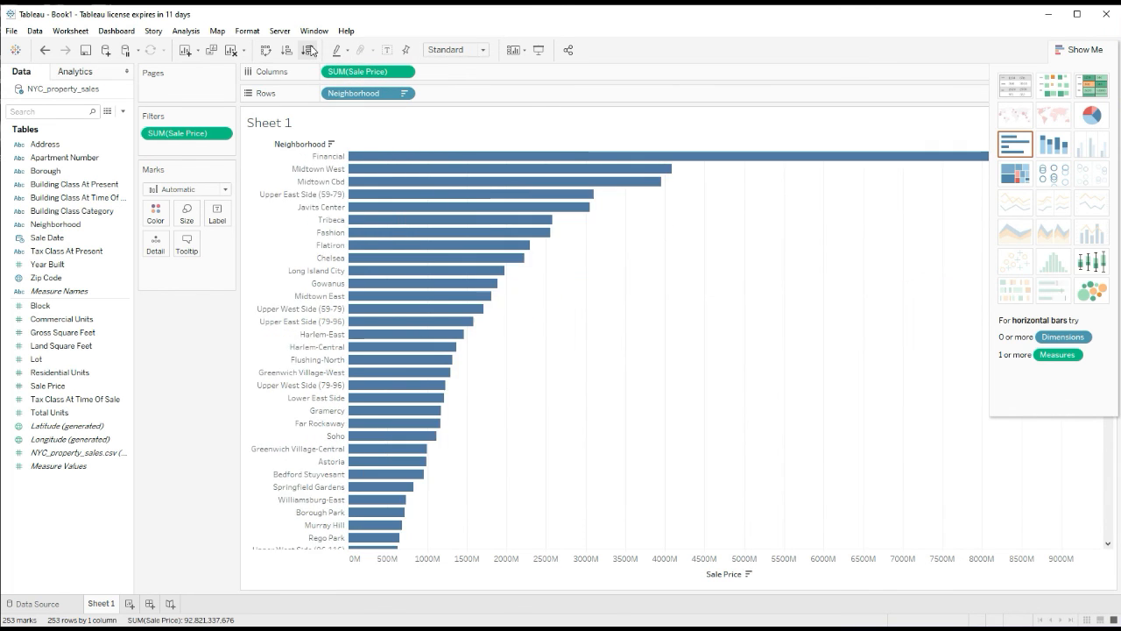
Open the options of the summed sale price measure in the columns.
click(404, 71)
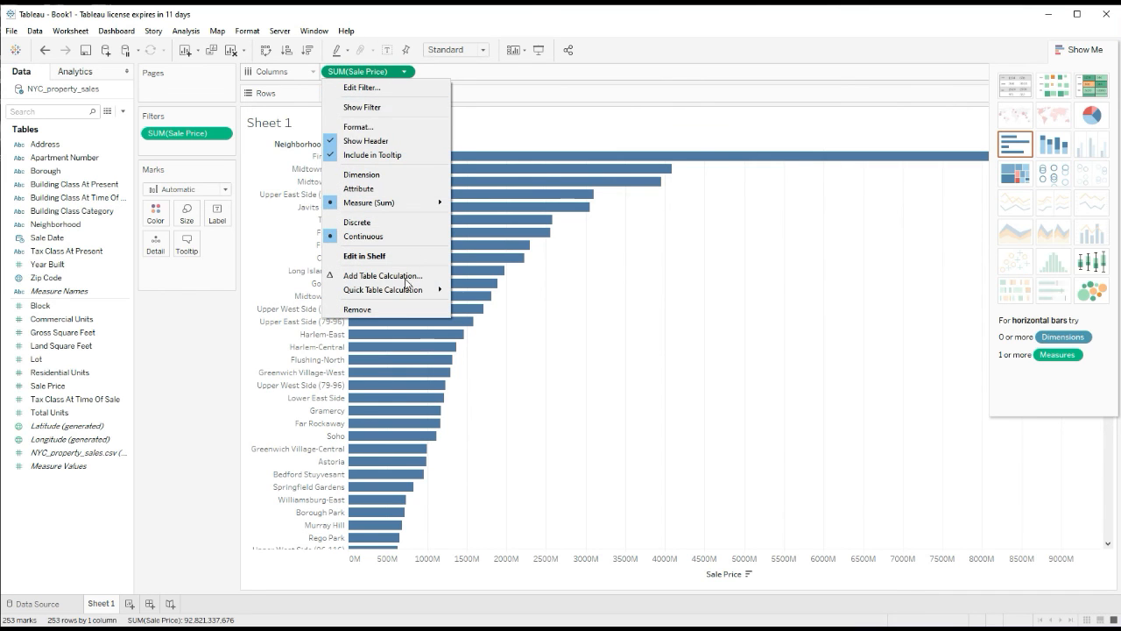